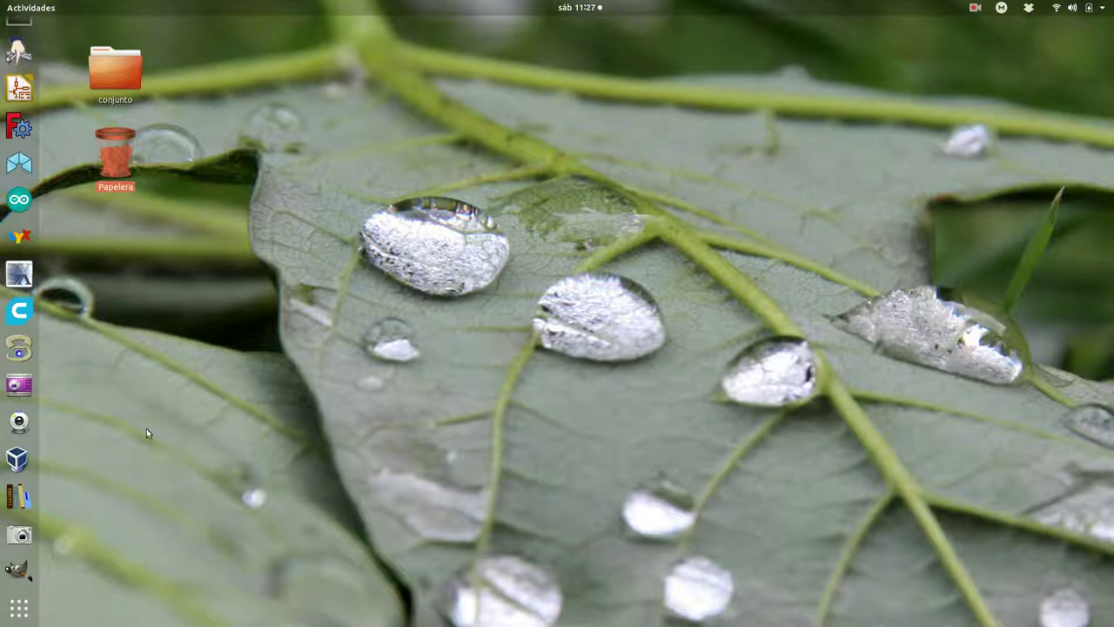
# Step: Launch KiCad and open the circuito_simple1_pruebas schematic in the schematic editor
pyautogui.click(19, 87)
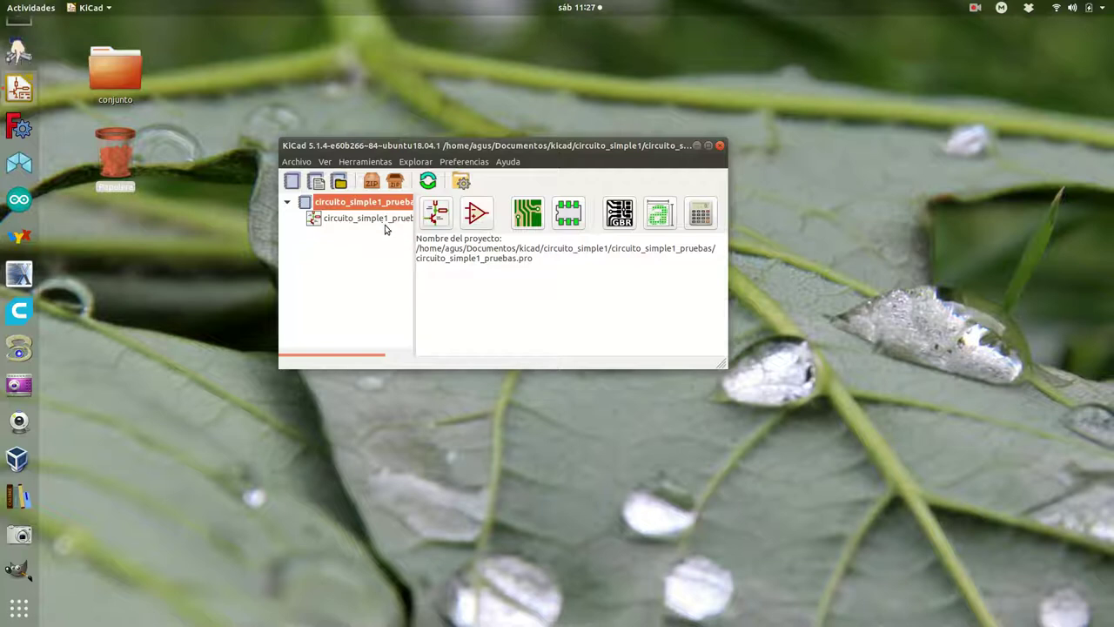
pyautogui.click(438, 219)
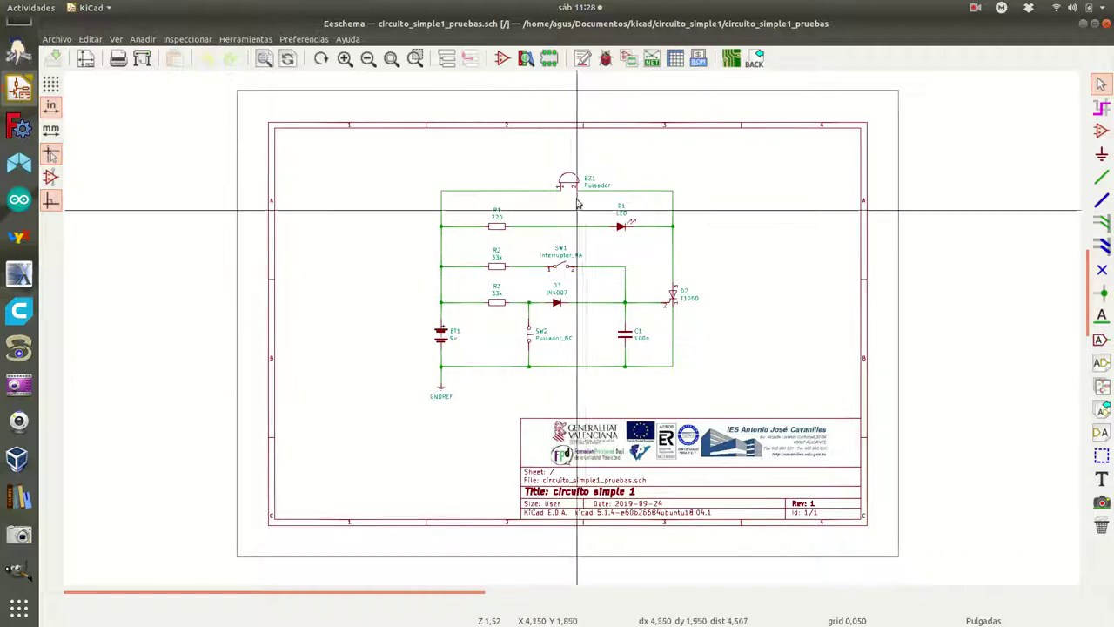
# Step: Run the electrical rules check on the schematic and inspect the flagged spot at the GNDREF symbol
pyautogui.click(607, 59)
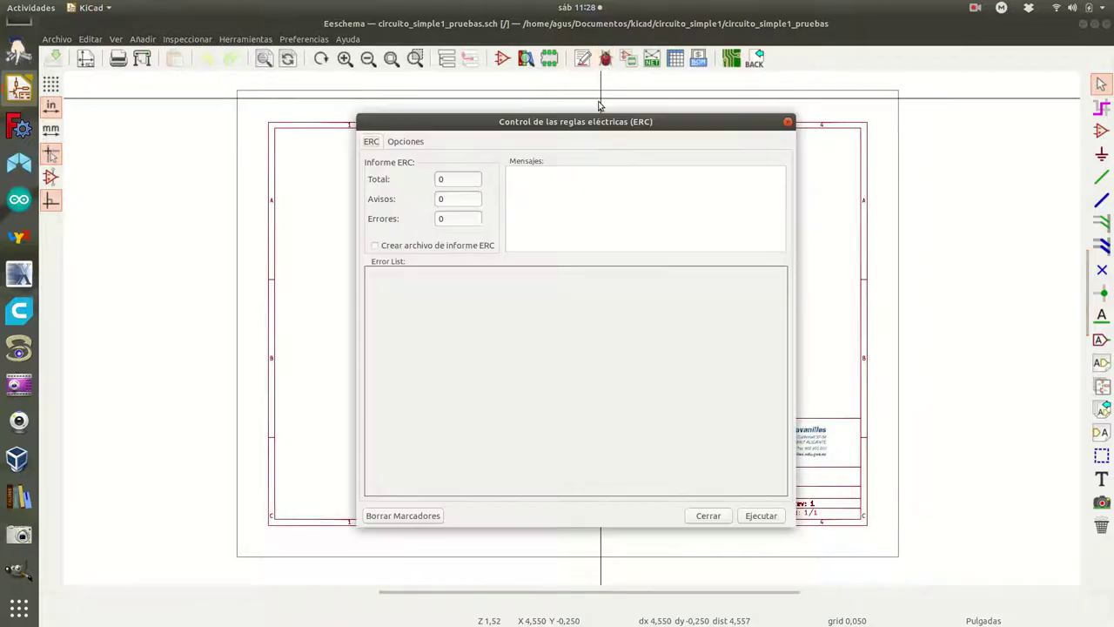
pyautogui.click(759, 516)
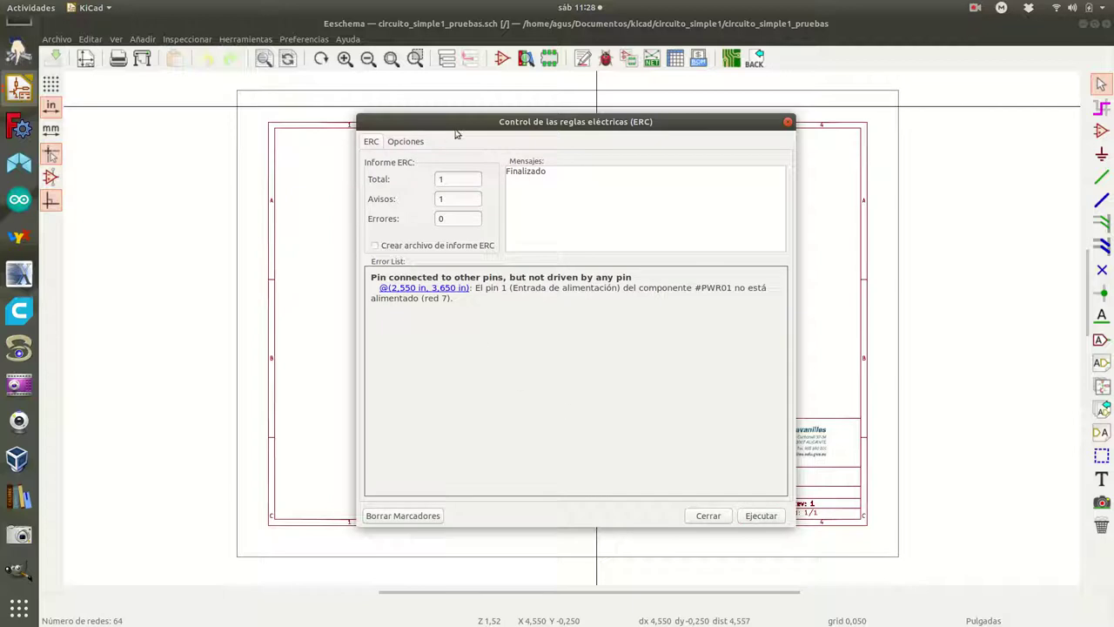
pyautogui.moveTo(462, 123); pyautogui.dragTo(719, 102)
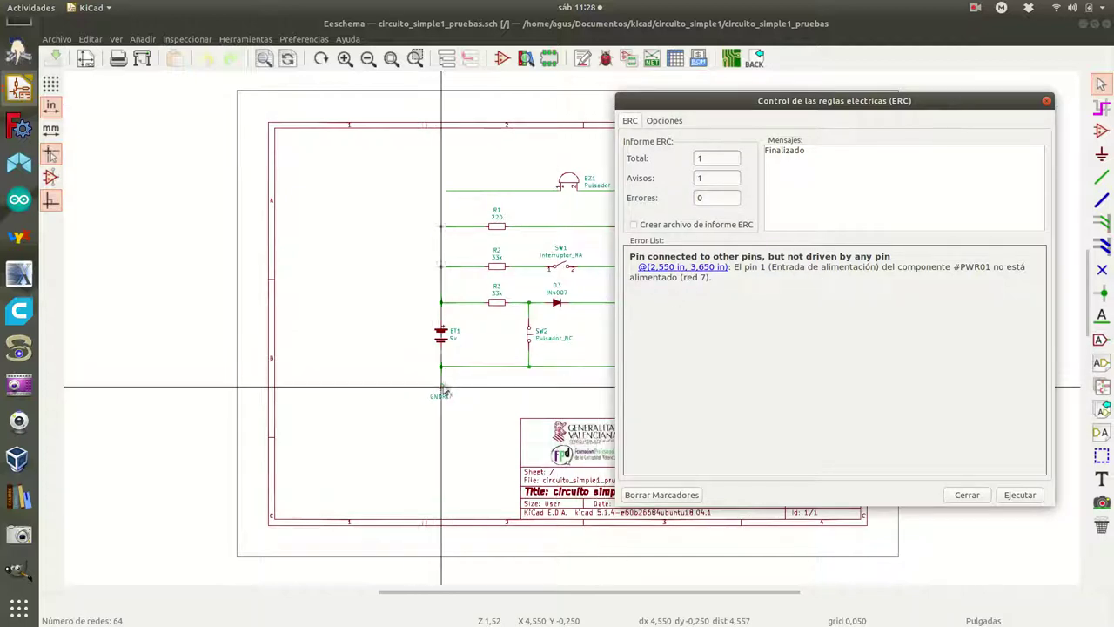
pyautogui.scroll(3, 440, 387)
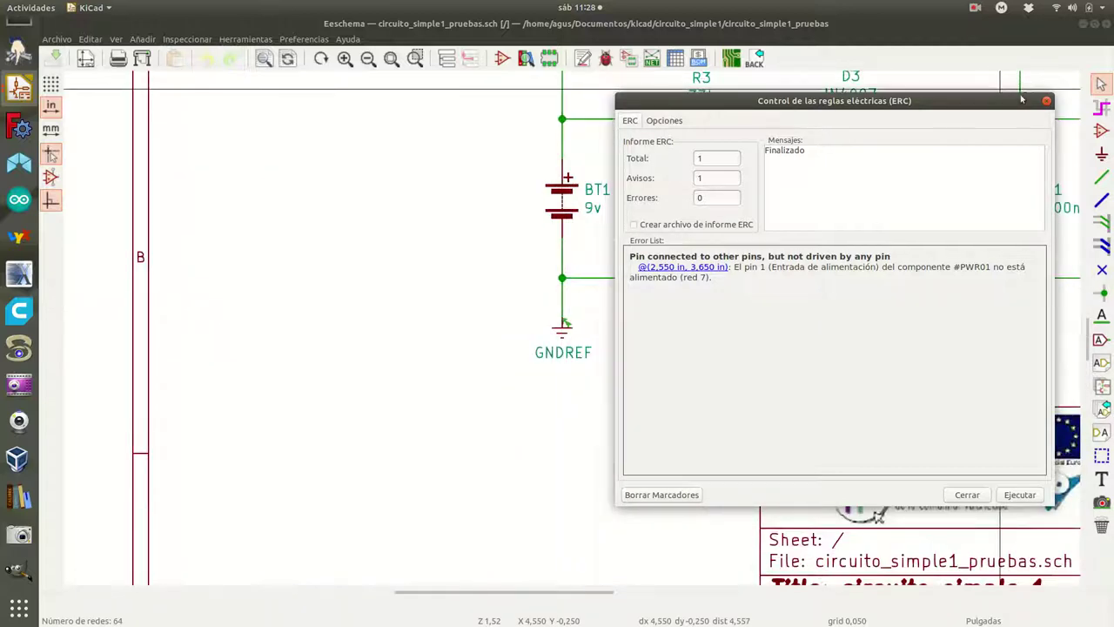
pyautogui.click(1046, 100)
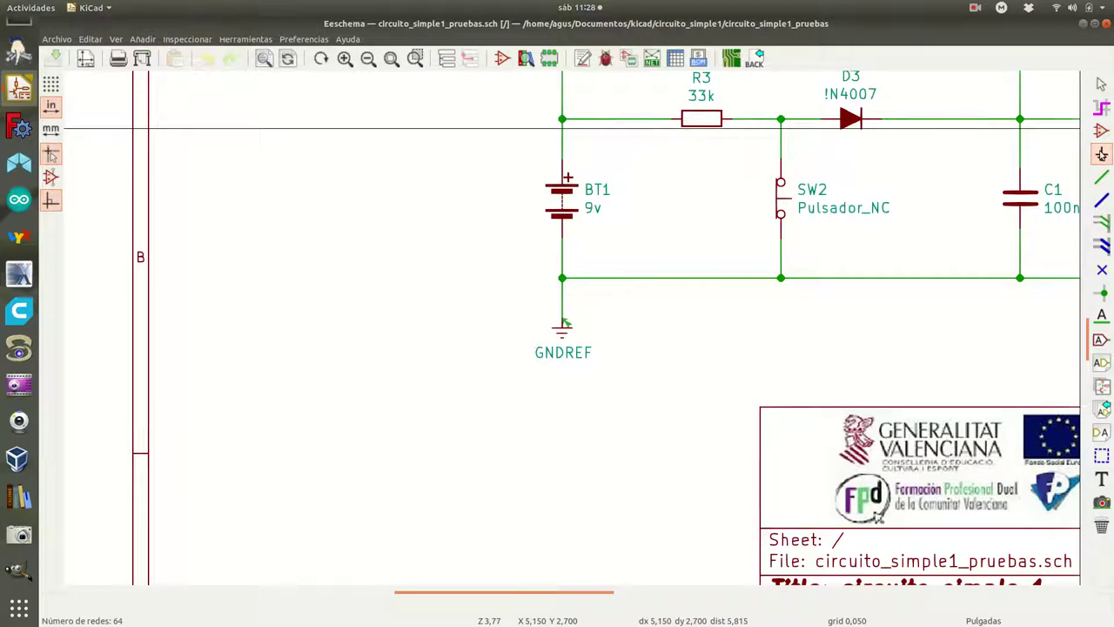
# Step: Place a PWR_FLAG symbol from the power library beside battery BT1, just above the ground line
pyautogui.click(1102, 154)
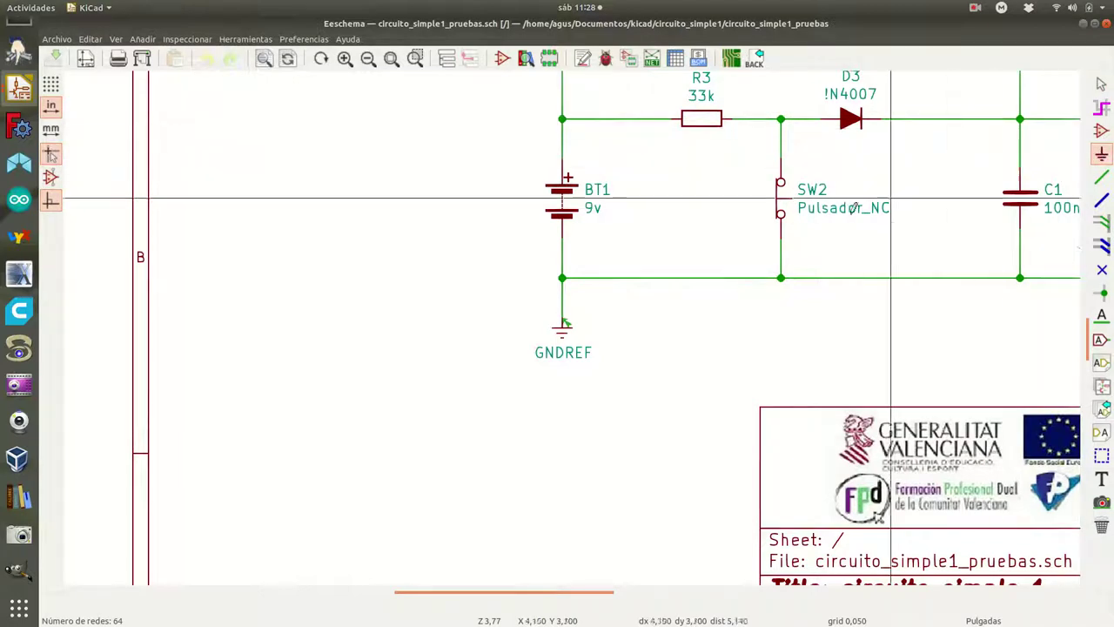
pyautogui.click(479, 275)
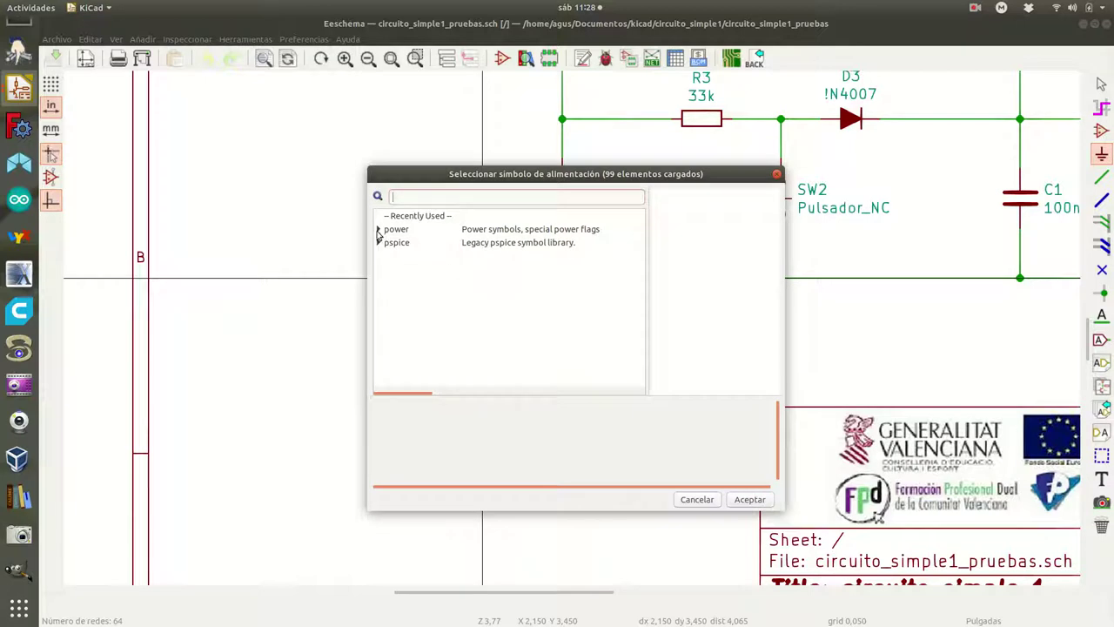
pyautogui.click(378, 229)
pyautogui.scroll(-12, 434, 291)
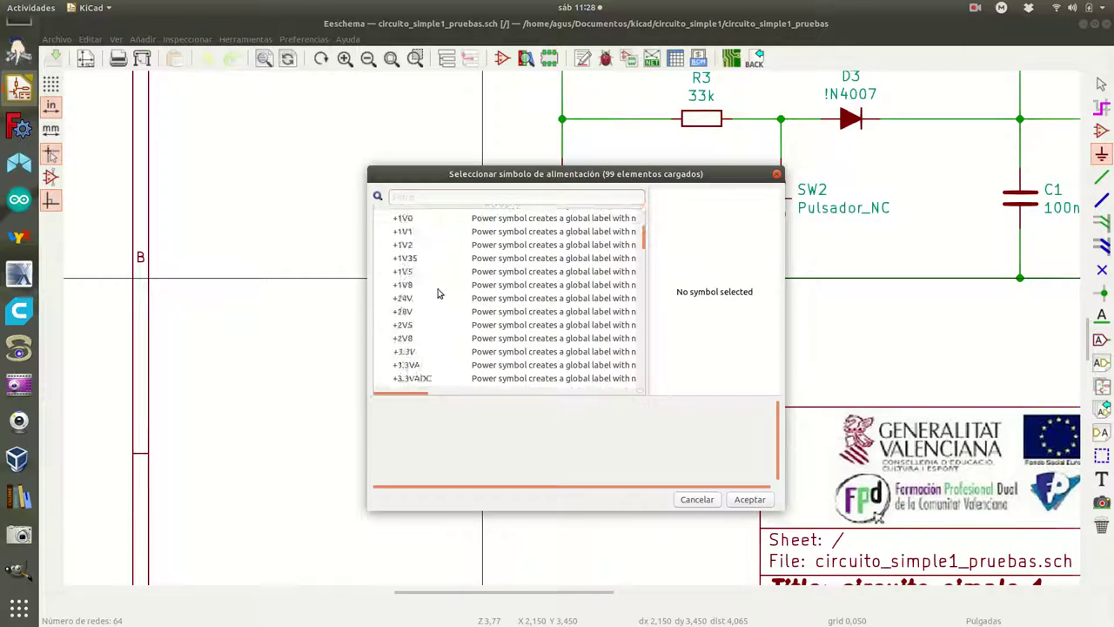
pyautogui.scroll(-8, 435, 294)
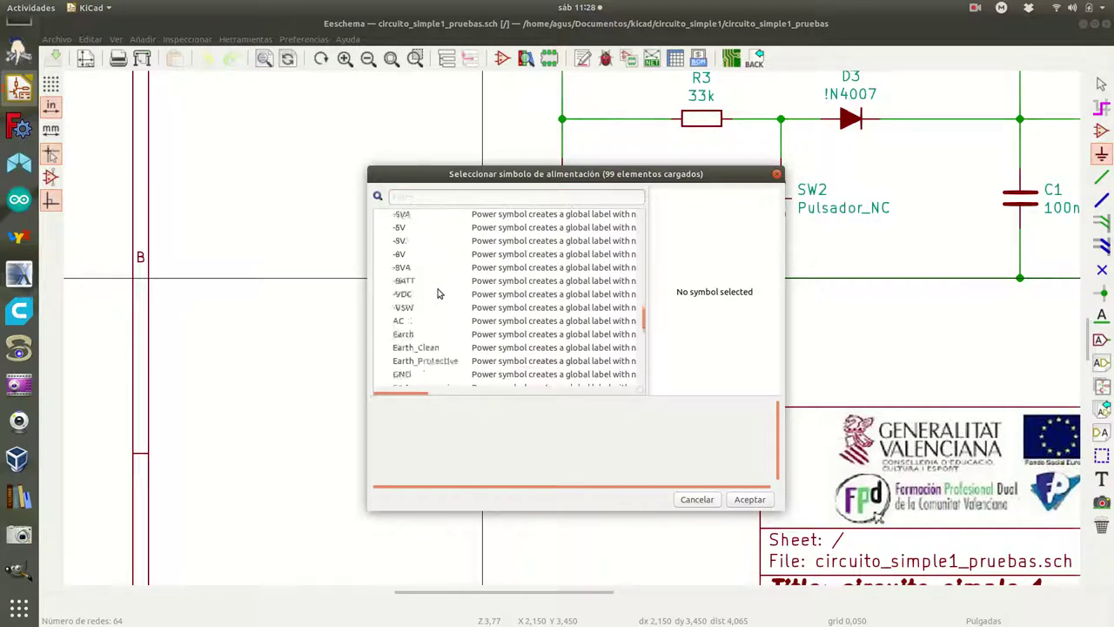
pyautogui.scroll(-1, 420, 297)
pyautogui.scroll(-3, 420, 296)
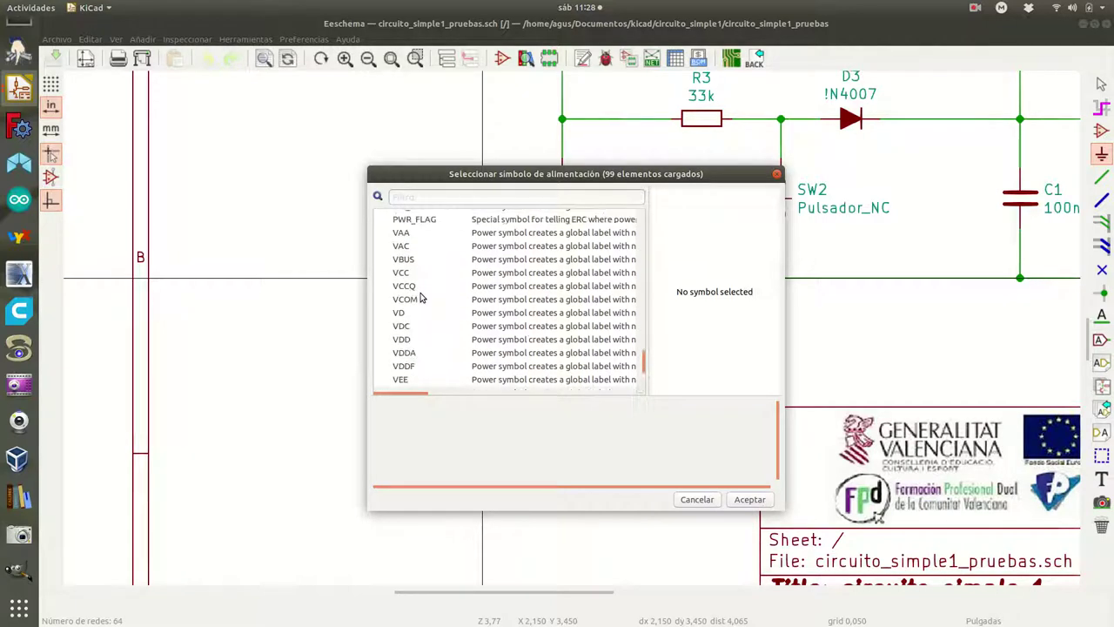
pyautogui.scroll(3, 418, 295)
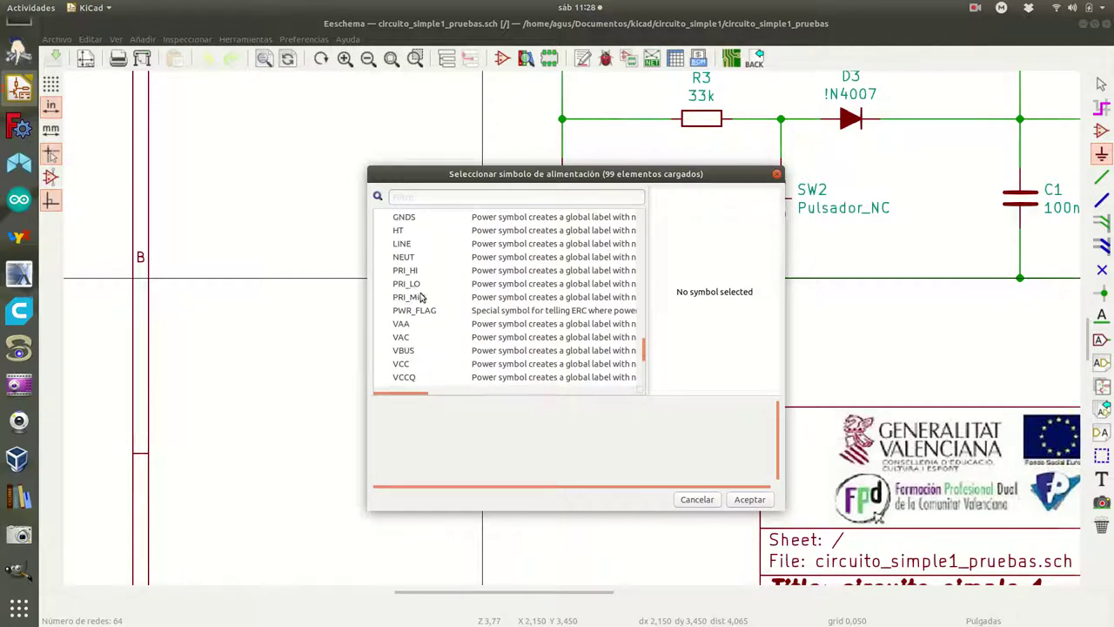
pyautogui.click(415, 310)
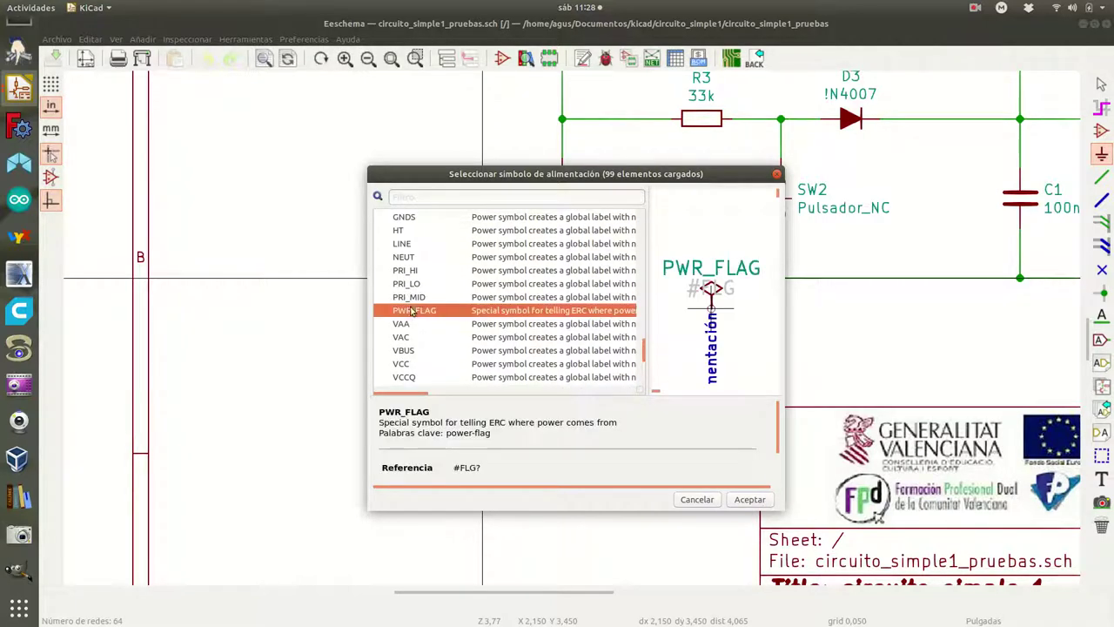
pyautogui.click(750, 502)
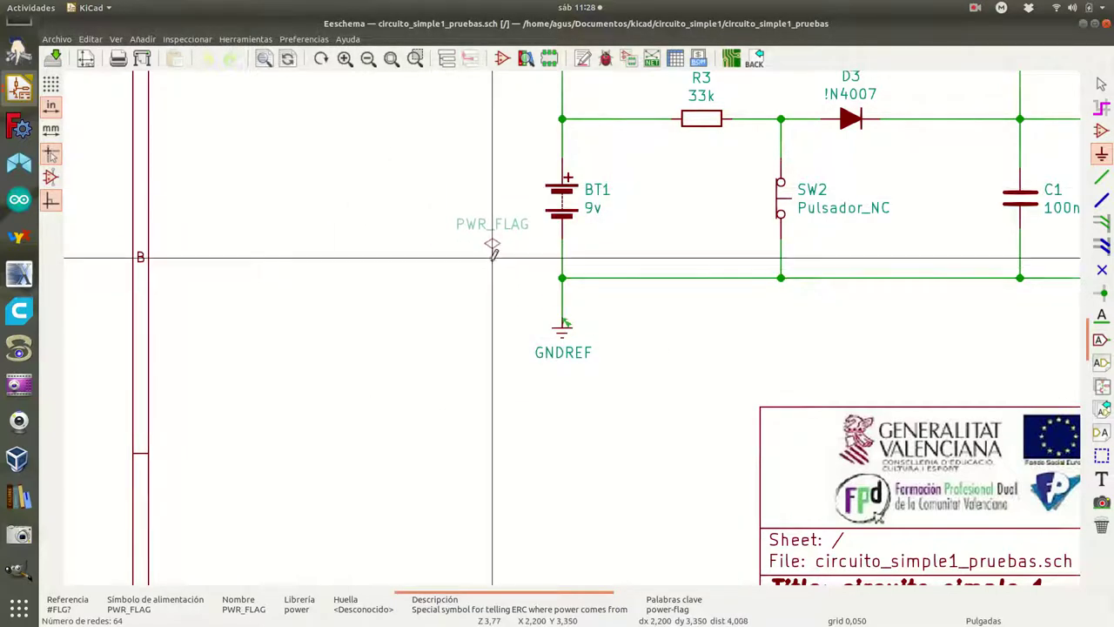
pyautogui.click(492, 253)
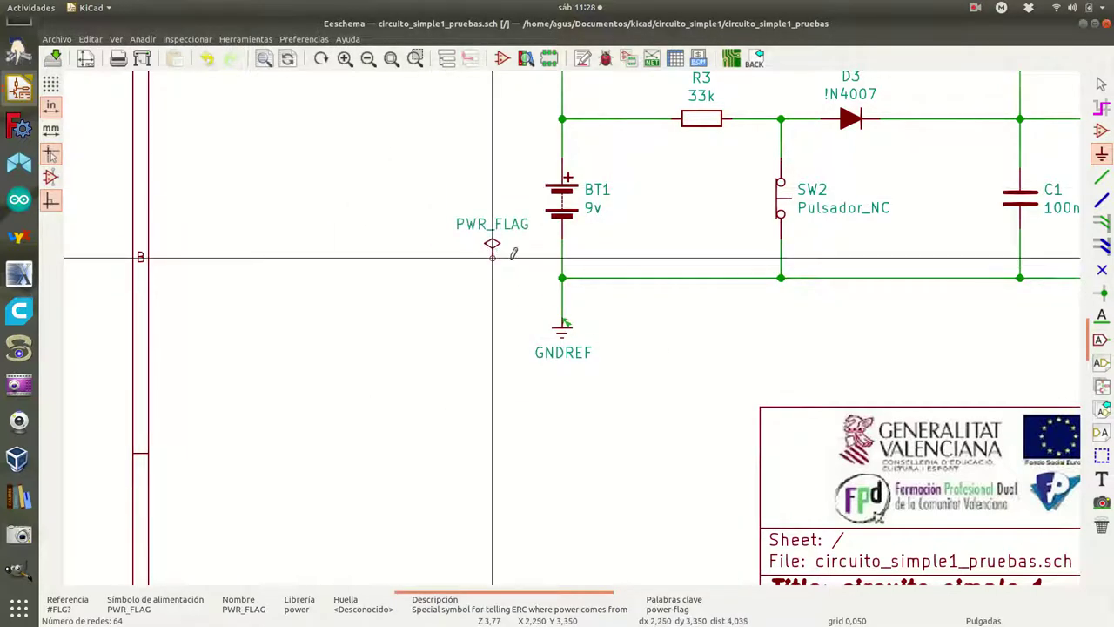
# Step: Wire the PWR_FLAG symbol to the junction between battery BT1 and GNDREF
pyautogui.press('w')
pyautogui.click(492, 257)
pyautogui.click(562, 277)
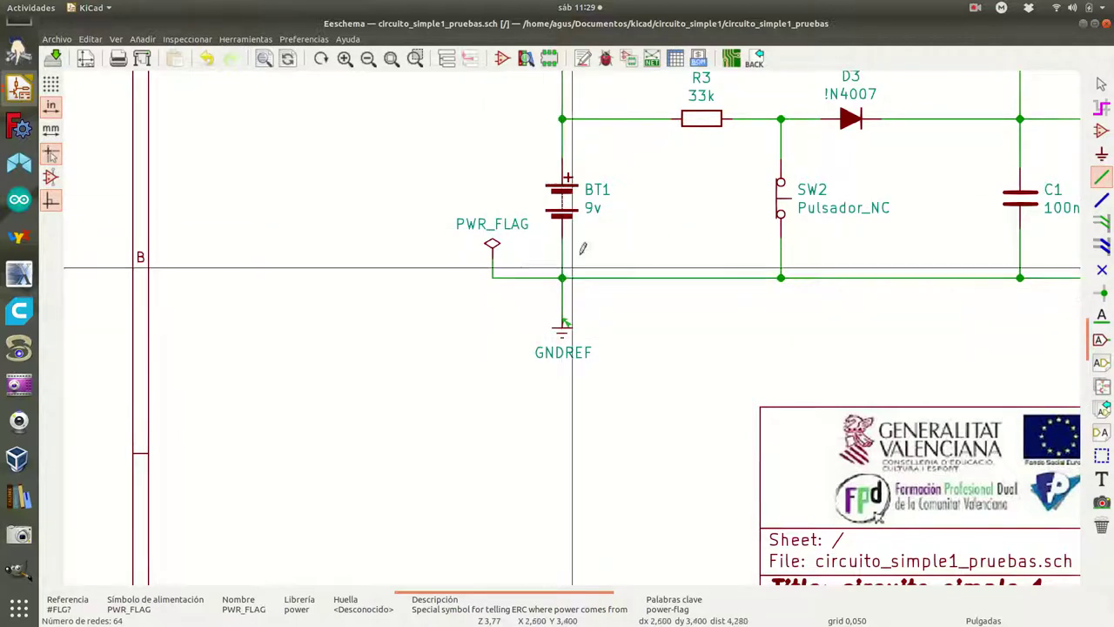
# Step: Clear the existing ERC markers, rerun the electrical rules check and close its dialog
pyautogui.click(606, 58)
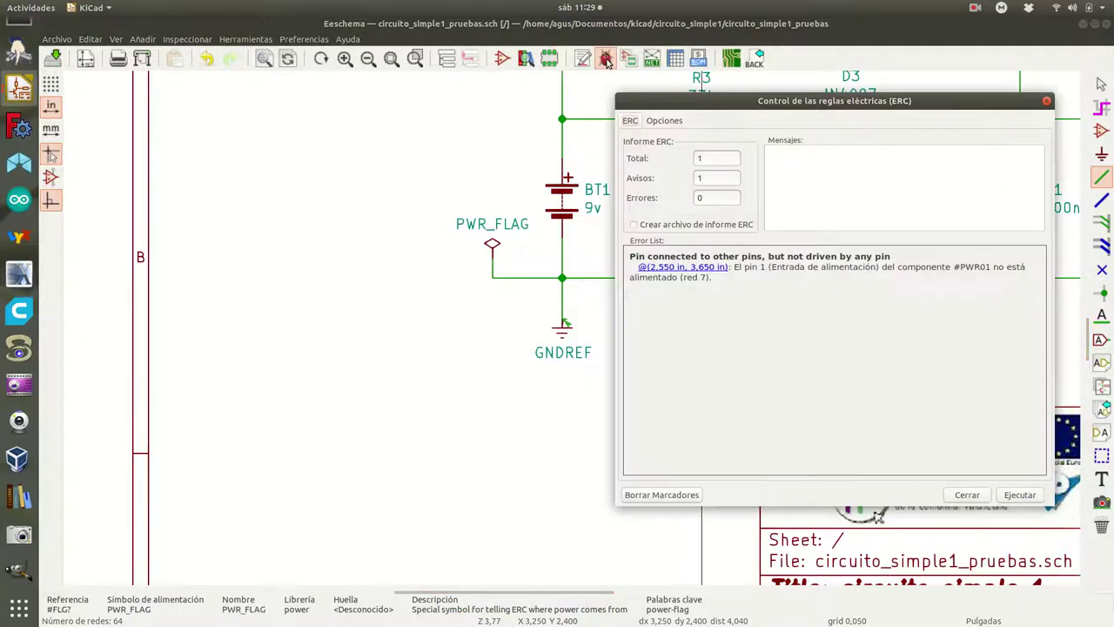
pyautogui.click(680, 495)
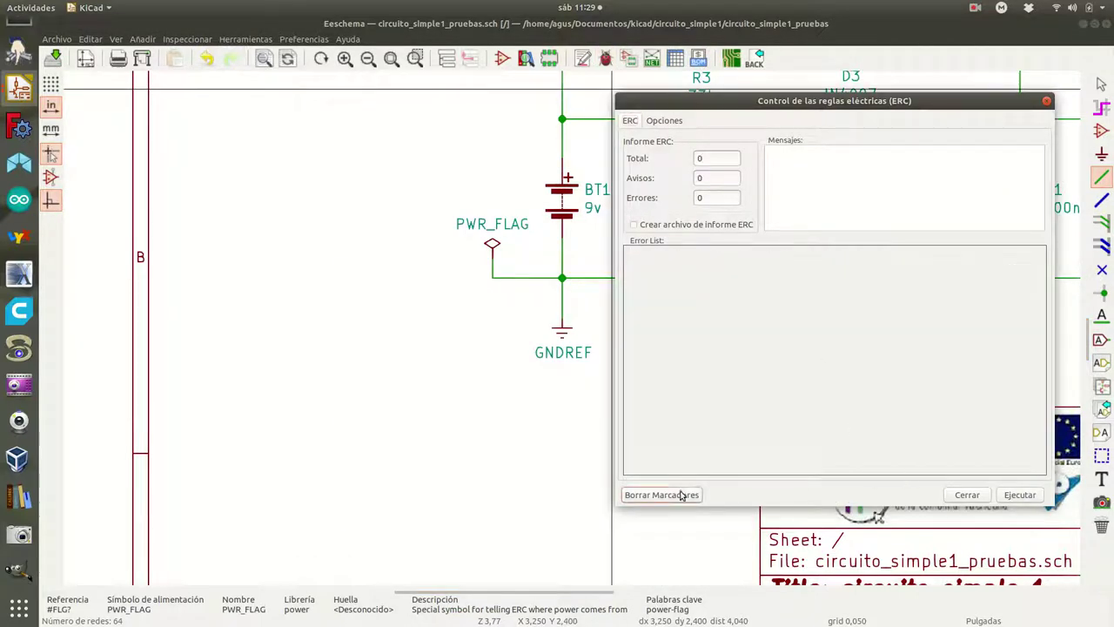
pyautogui.click(1030, 496)
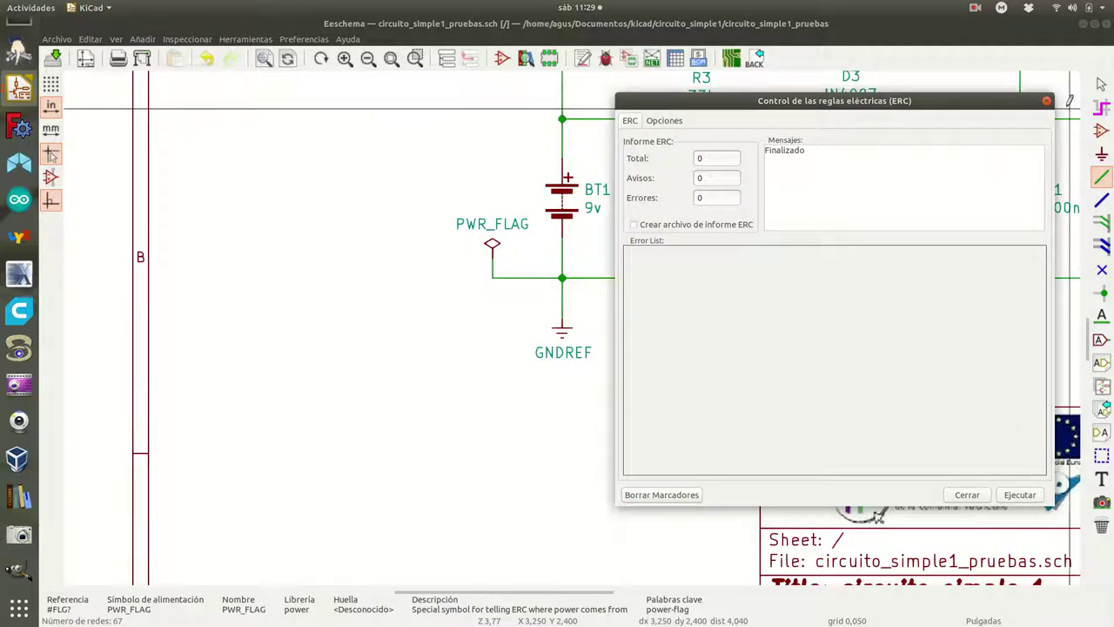
pyautogui.click(1046, 101)
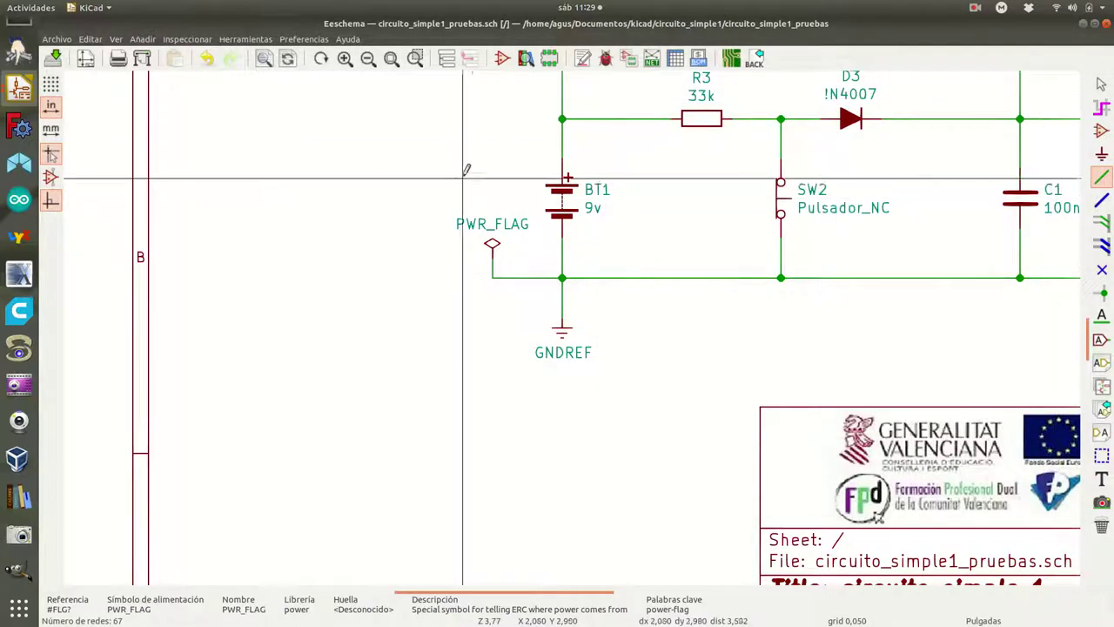
# Step: Review and accept the footprint assignments of all components, and save the current schematic sheet
pyautogui.scroll(-3, 487, 182)
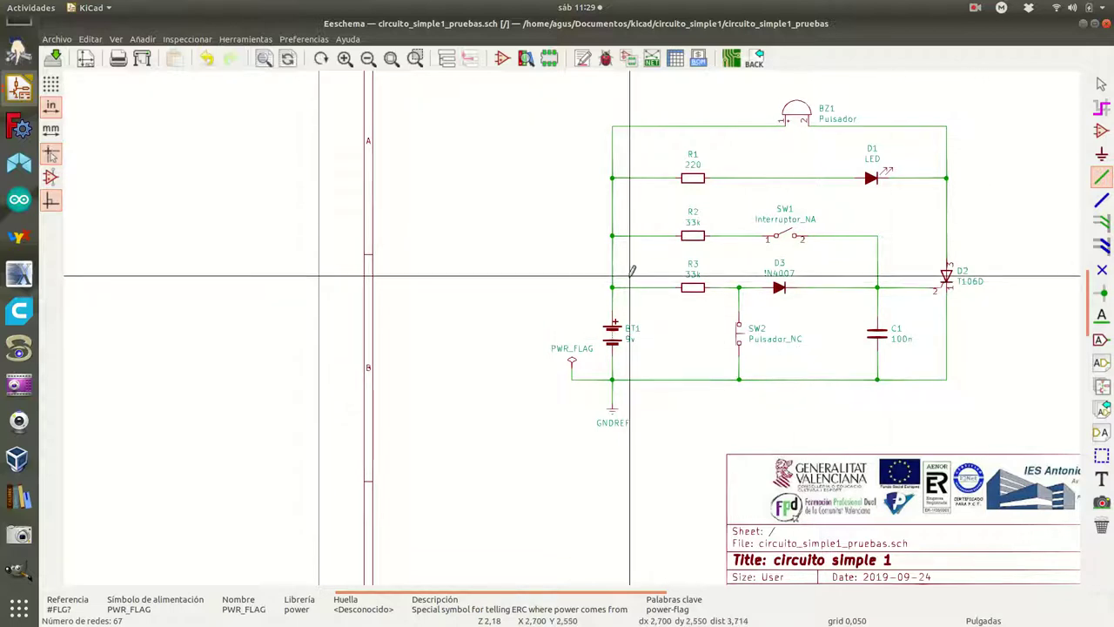
pyautogui.click(628, 59)
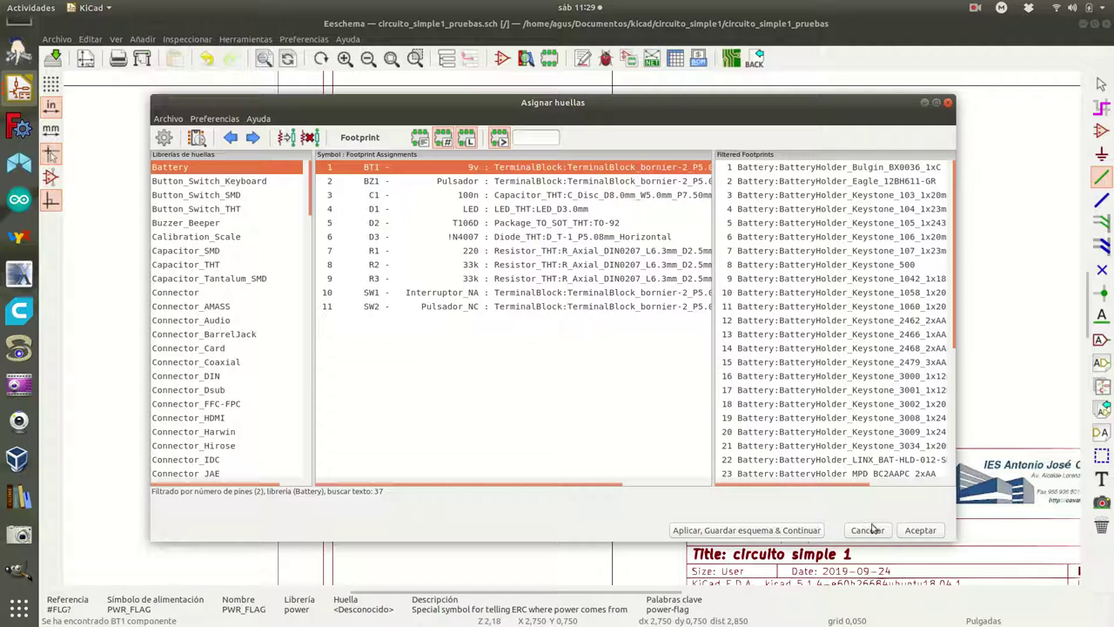
pyautogui.click(915, 531)
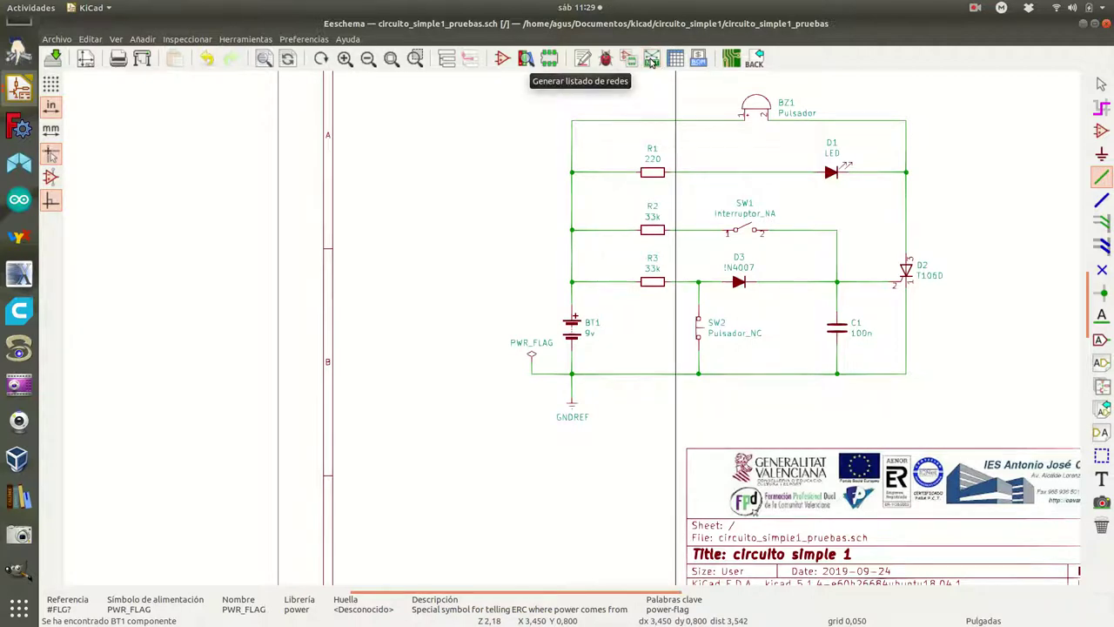
pyautogui.click(57, 40)
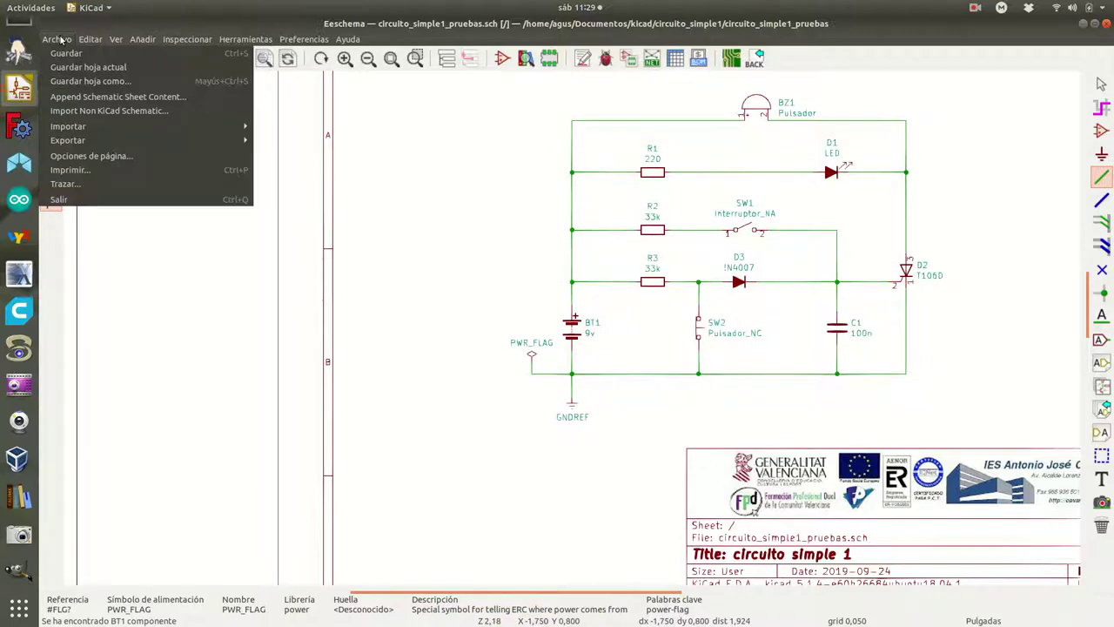
pyautogui.click(84, 67)
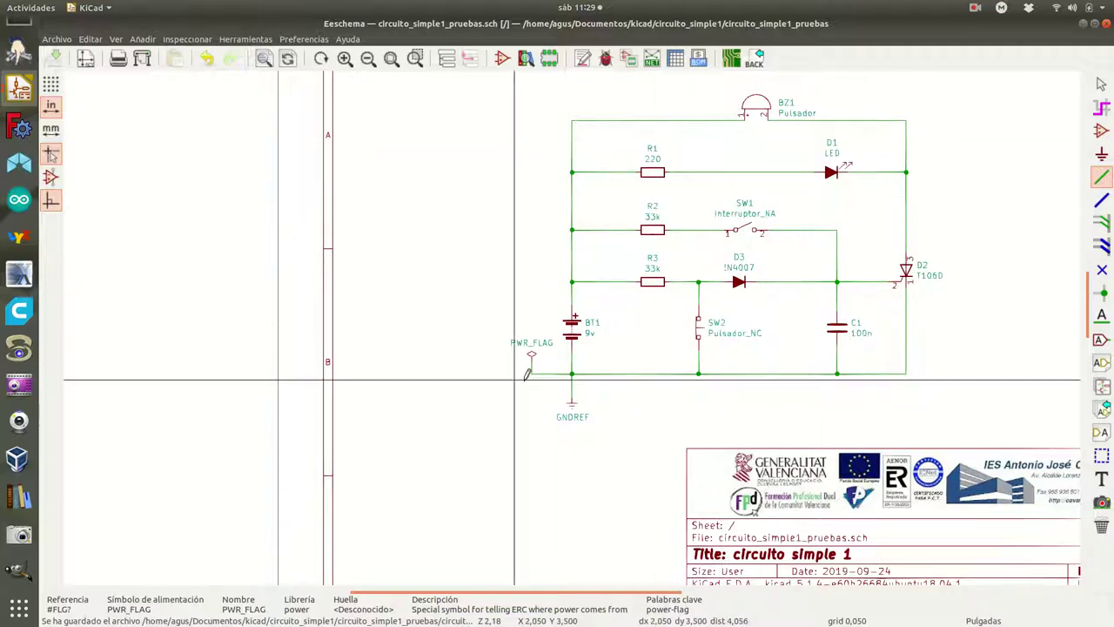
# Step: Generate the Pcbnew netlist in the default format and save it as circuito_simple1_pruebas.net in the project folder
pyautogui.click(651, 59)
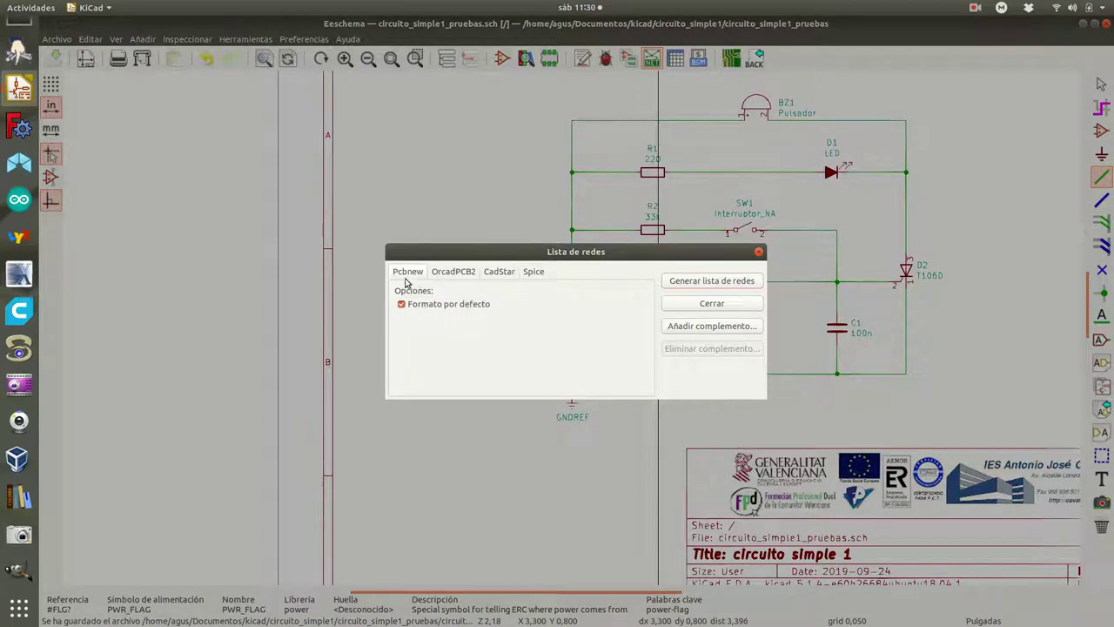
pyautogui.click(708, 281)
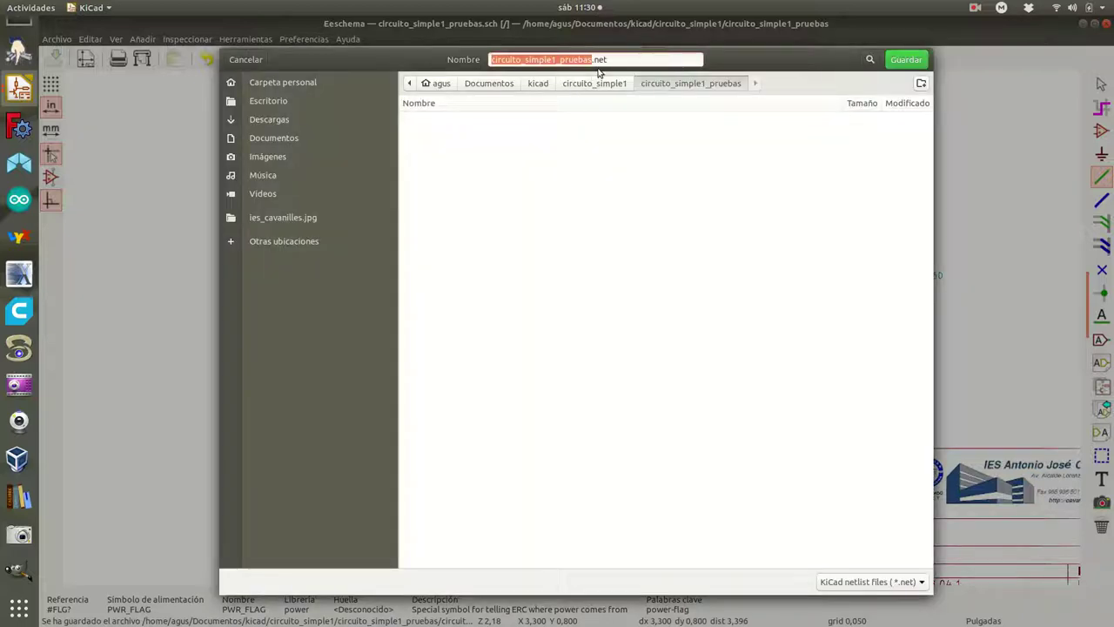
pyautogui.click(906, 59)
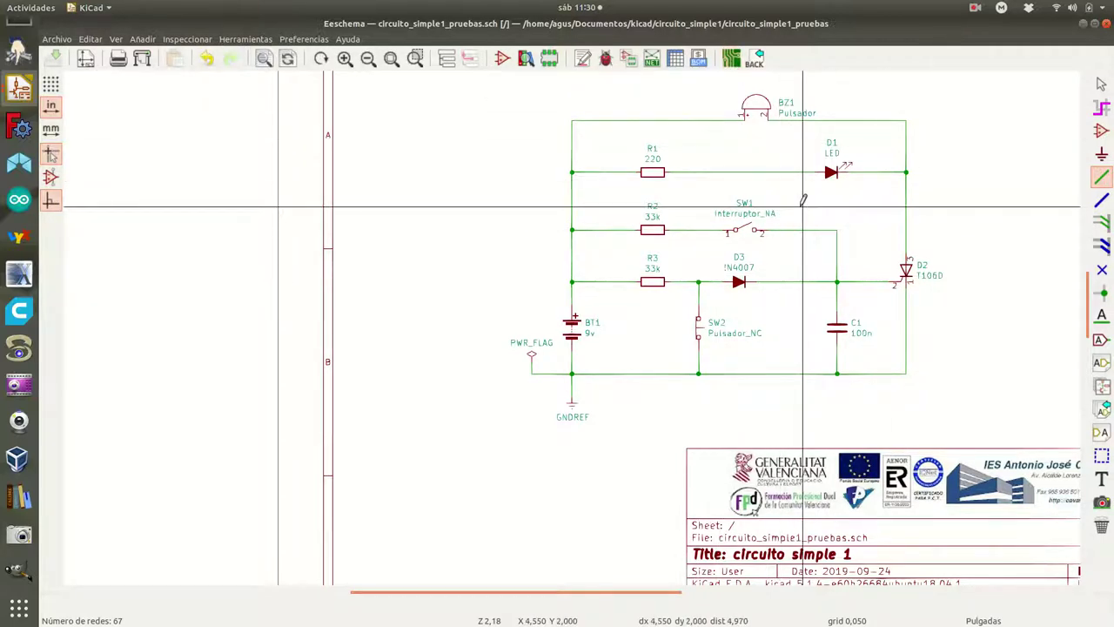
# Step: Open the PCB editor from the schematic and create the missing board file circuito_simple1_pruebas.kicad_pcb
pyautogui.click(731, 59)
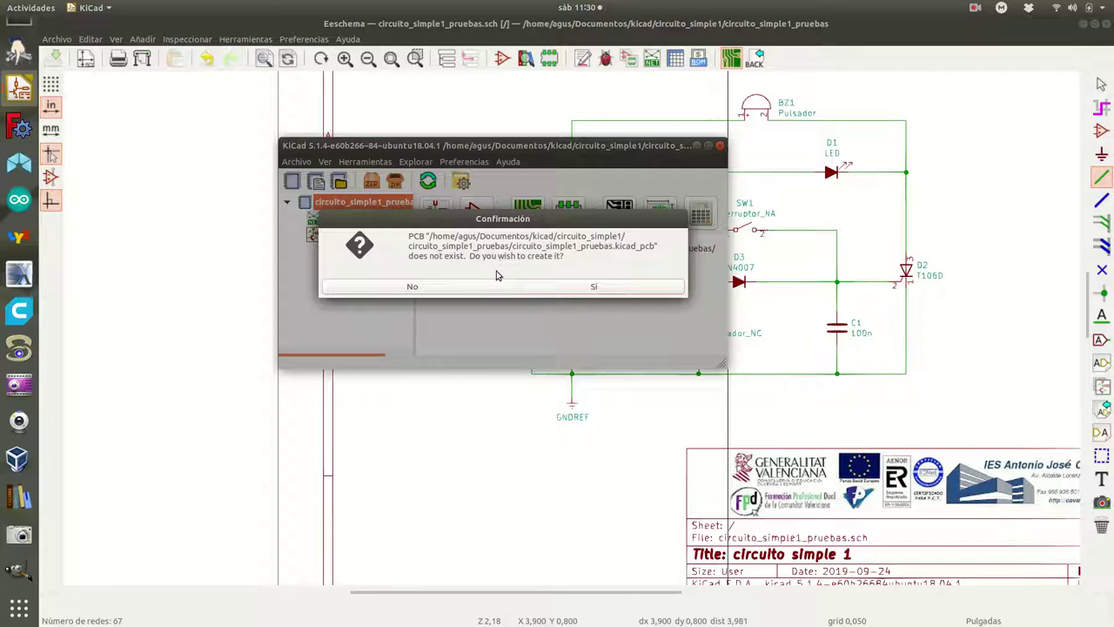
pyautogui.click(564, 291)
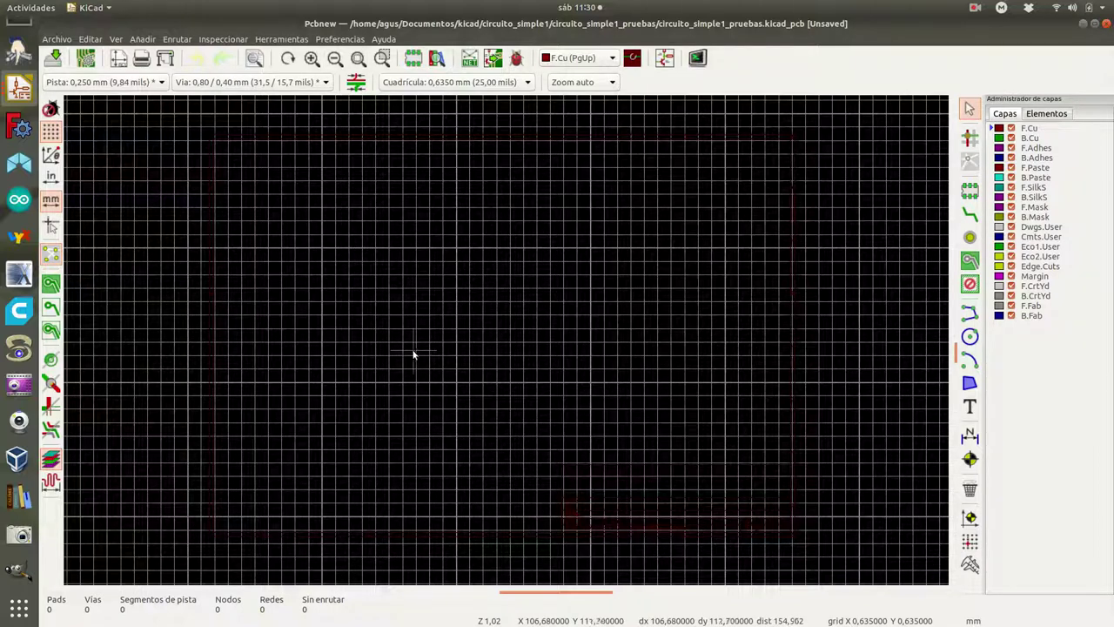
pyautogui.click(52, 40)
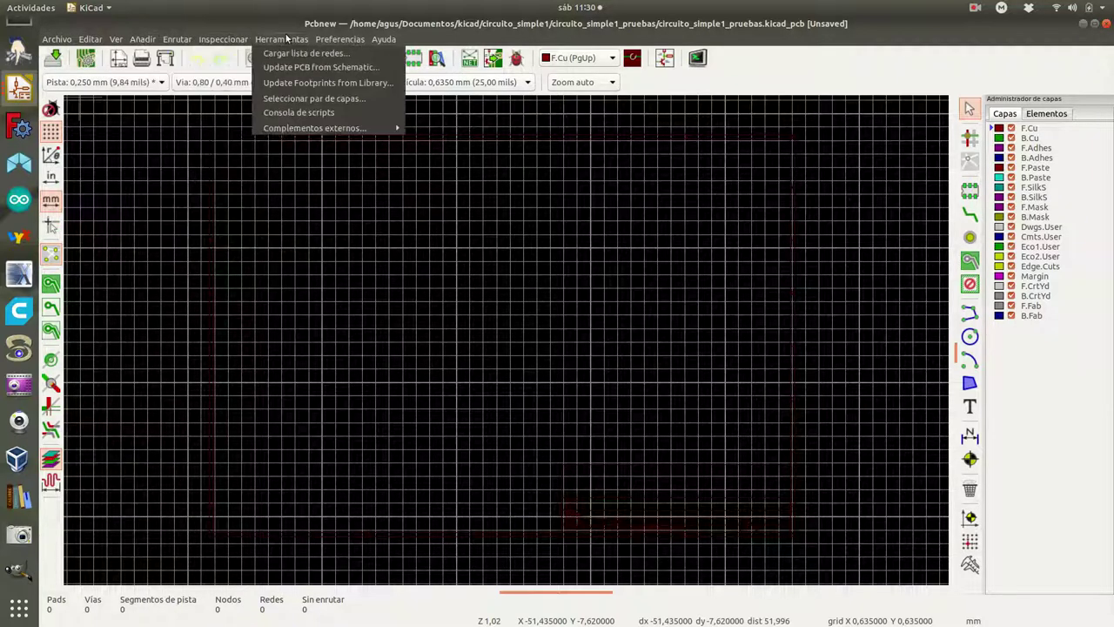
pyautogui.moveTo(387, 39)
pyautogui.click(576, 154)
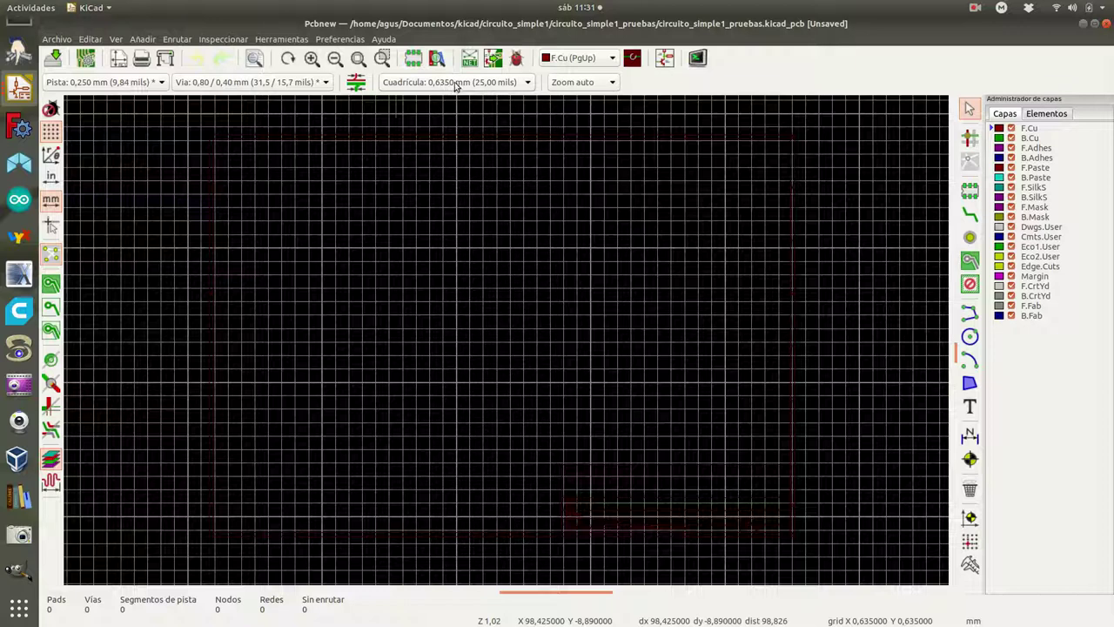
# Step: Switch the units to inches, open the user grid options to view them, and cancel the dialog
pyautogui.click(52, 179)
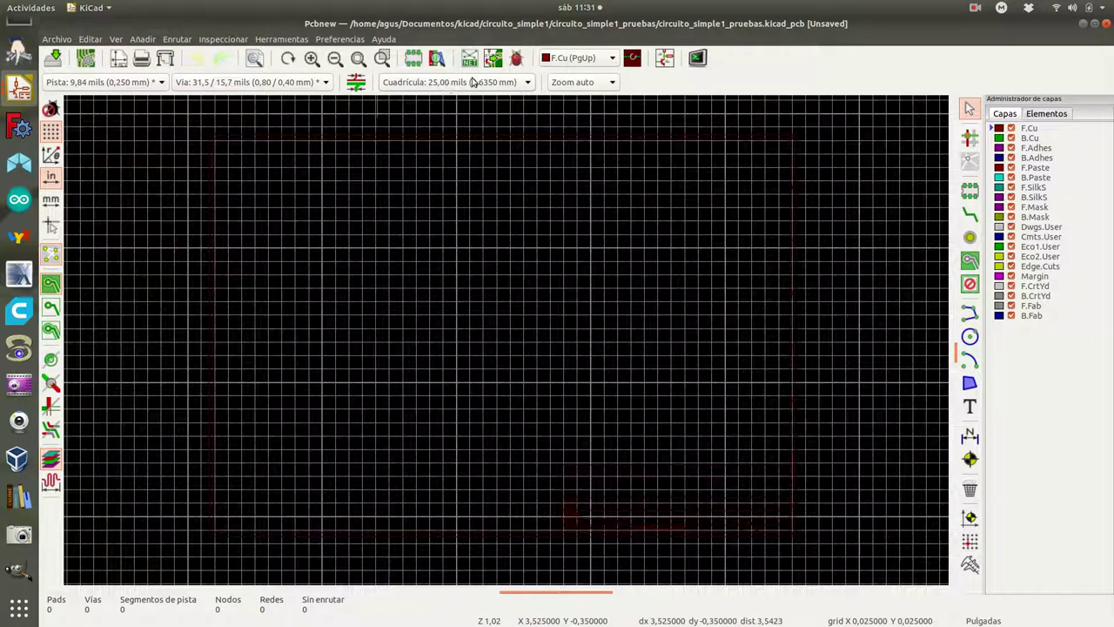
pyautogui.click(528, 83)
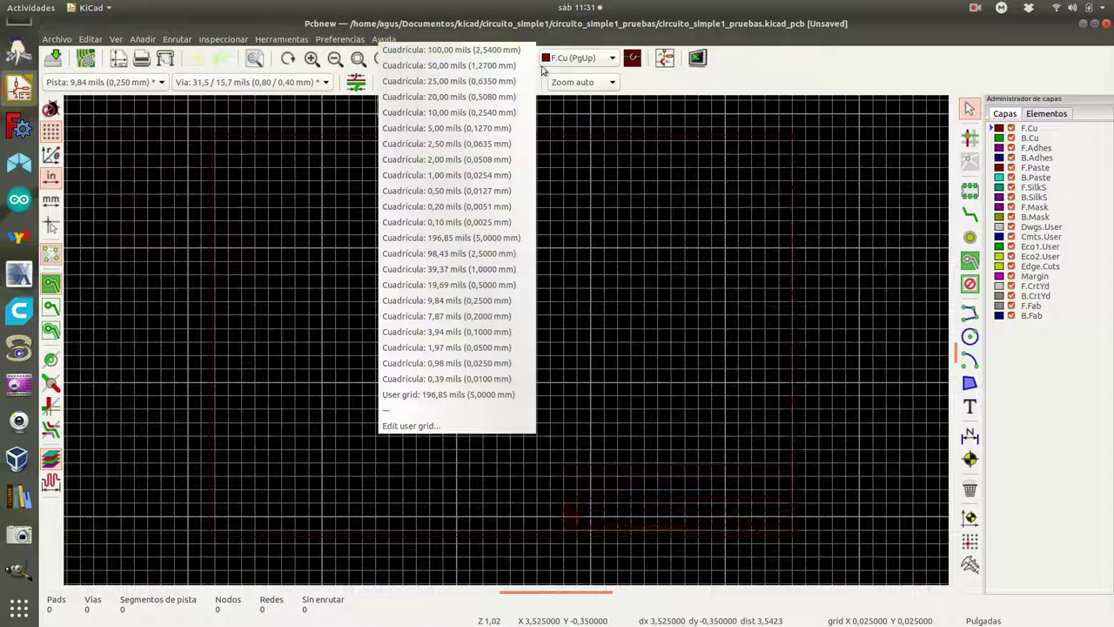
pyautogui.click(420, 427)
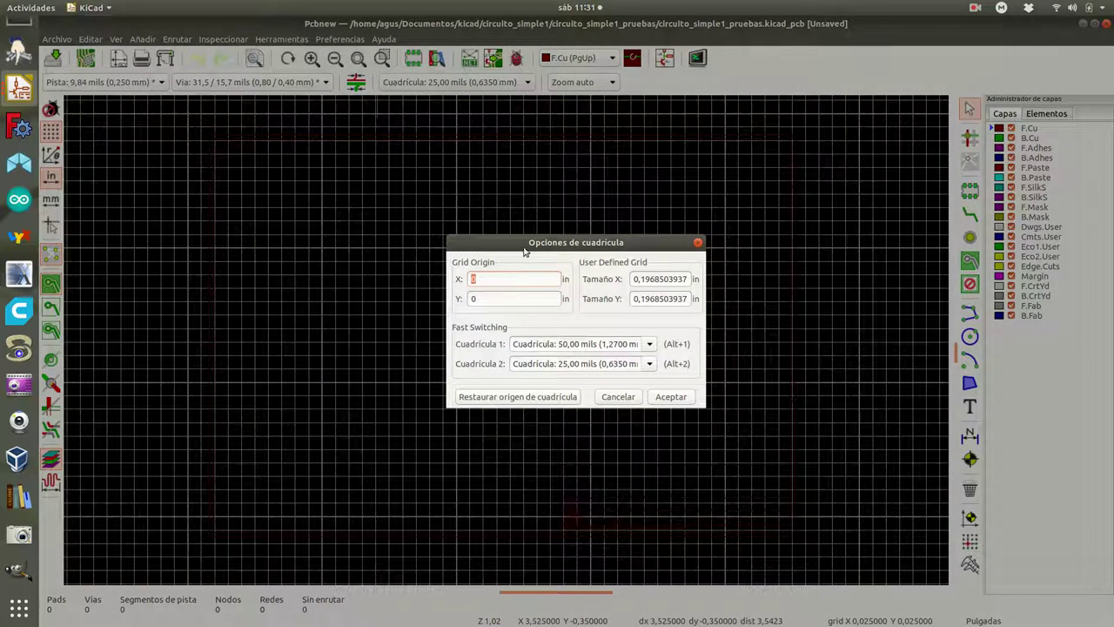
pyautogui.press('super+Down')
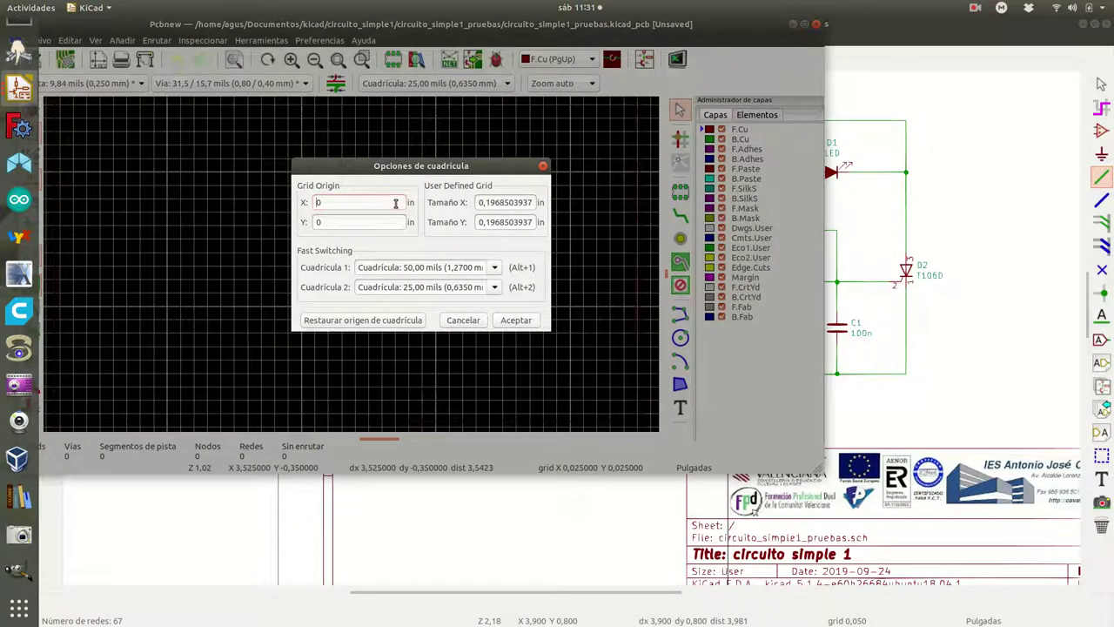
pyautogui.click(807, 26)
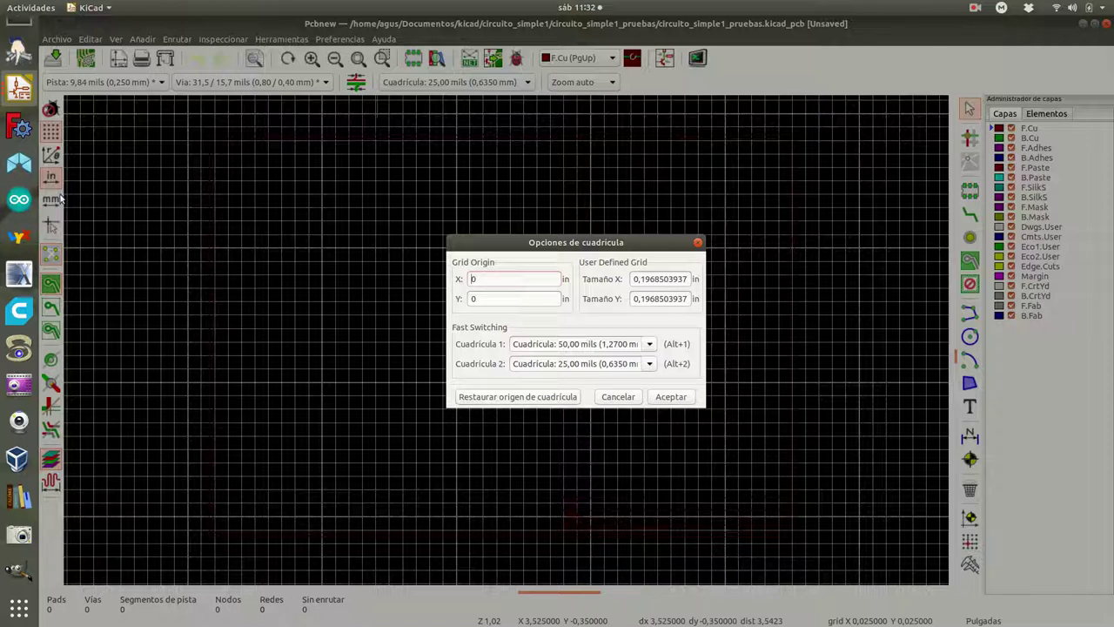
pyautogui.click(618, 396)
# Step: Switch the units to millimetres, try 0,0635 mm (2,50 mils) as fast-switching grid 1, and cancel the grid options
pyautogui.click(51, 201)
pyautogui.click(527, 83)
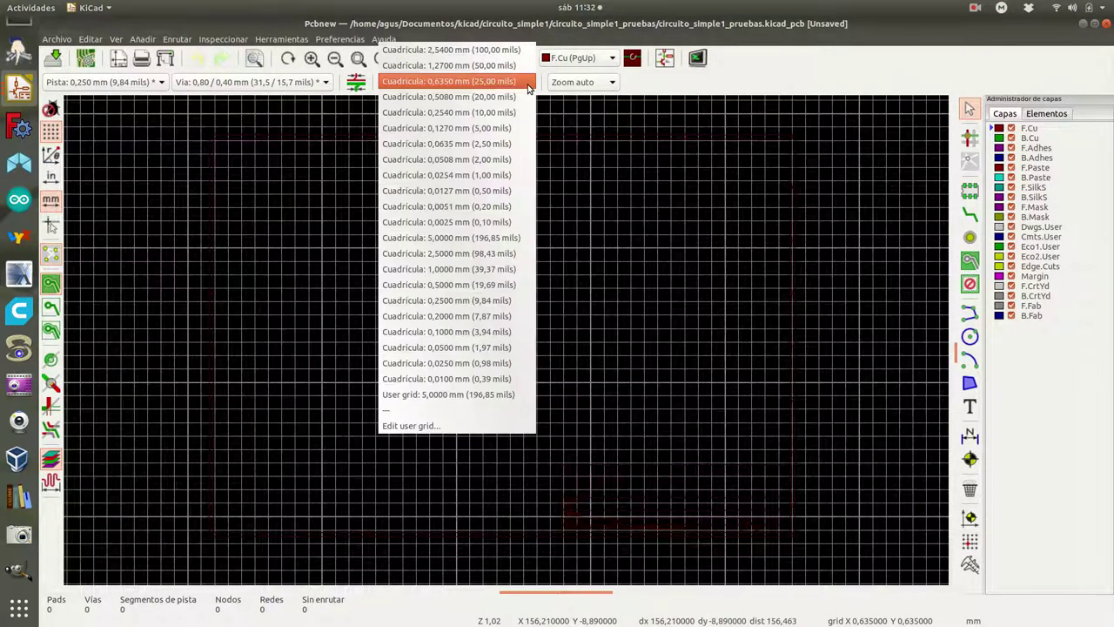
pyautogui.click(466, 426)
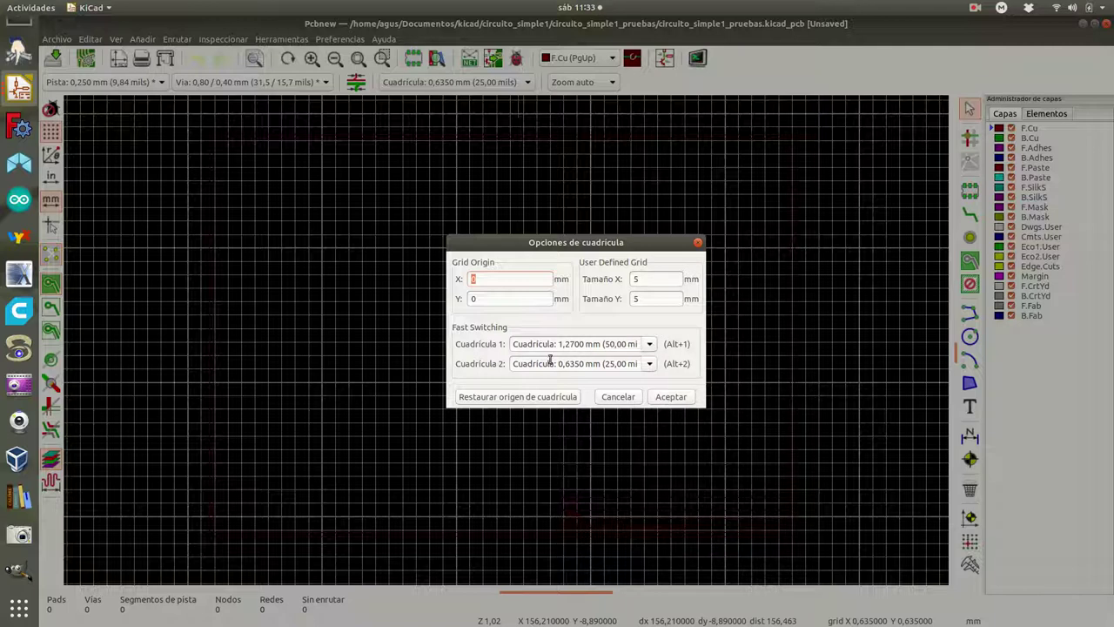
pyautogui.click(649, 345)
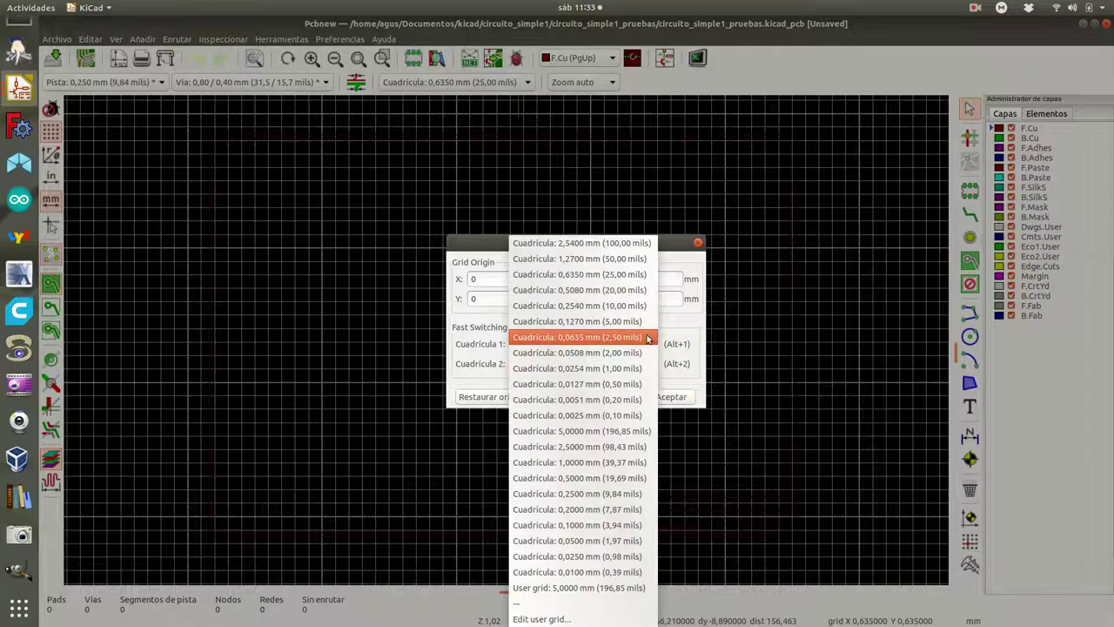
pyautogui.click(633, 338)
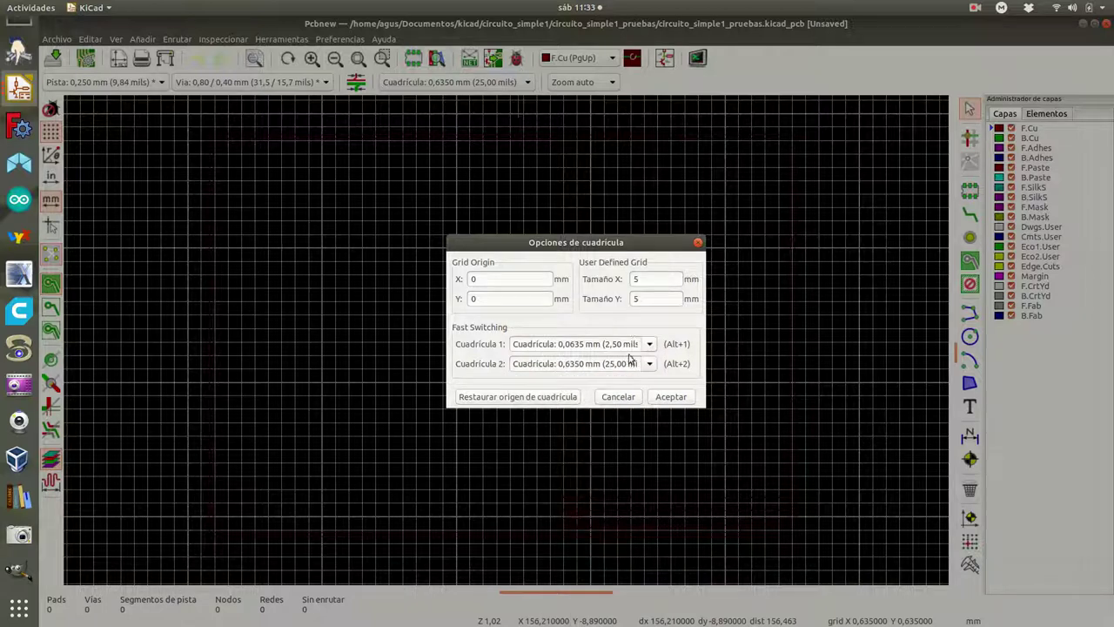
pyautogui.click(634, 399)
# Step: Switch the units to inches and alternate the grid between 50,00 and 25,00 mils, finishing at 25,00 mils
pyautogui.click(52, 179)
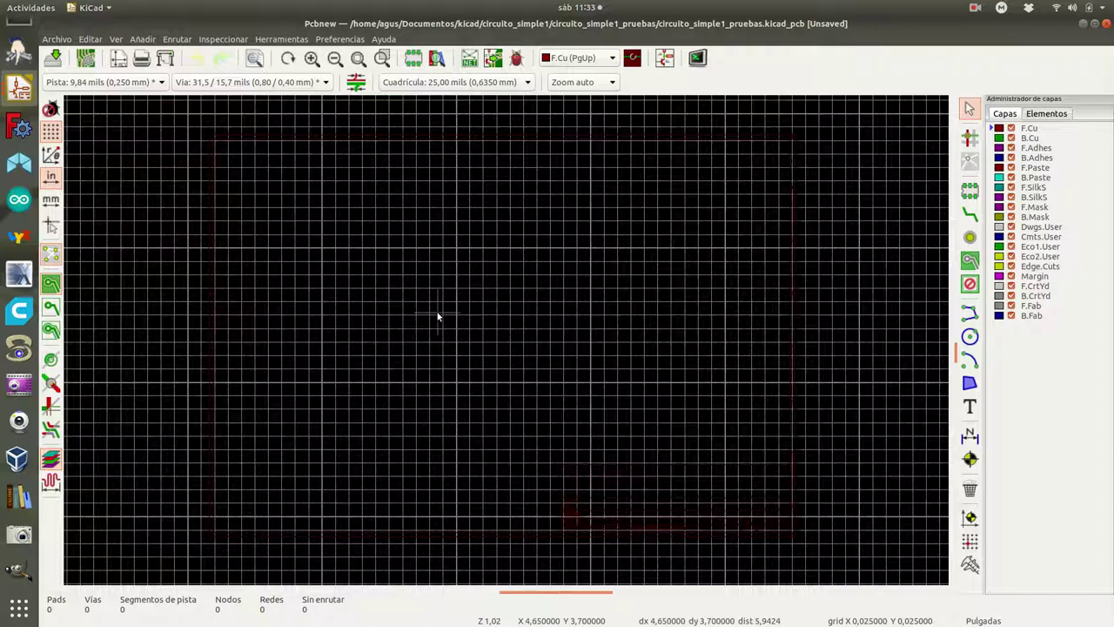
pyautogui.hotkey('shift', 'n')
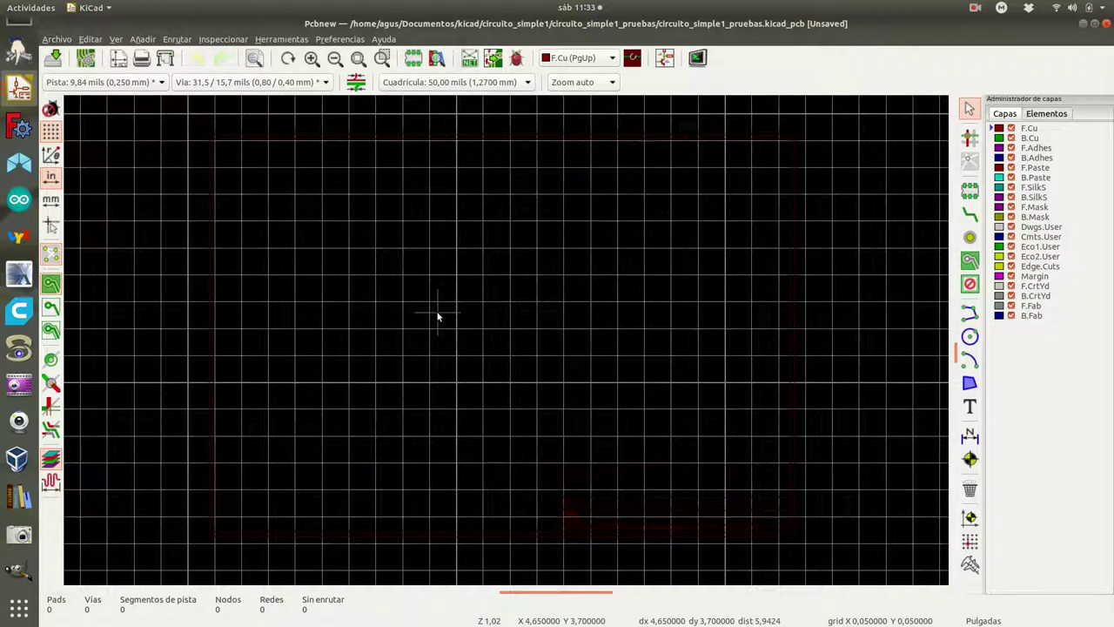
pyautogui.press('n')
pyautogui.hotkey('shift', 'n')
pyautogui.press('n')
pyautogui.hotkey('shift', 'n')
pyautogui.press('n')
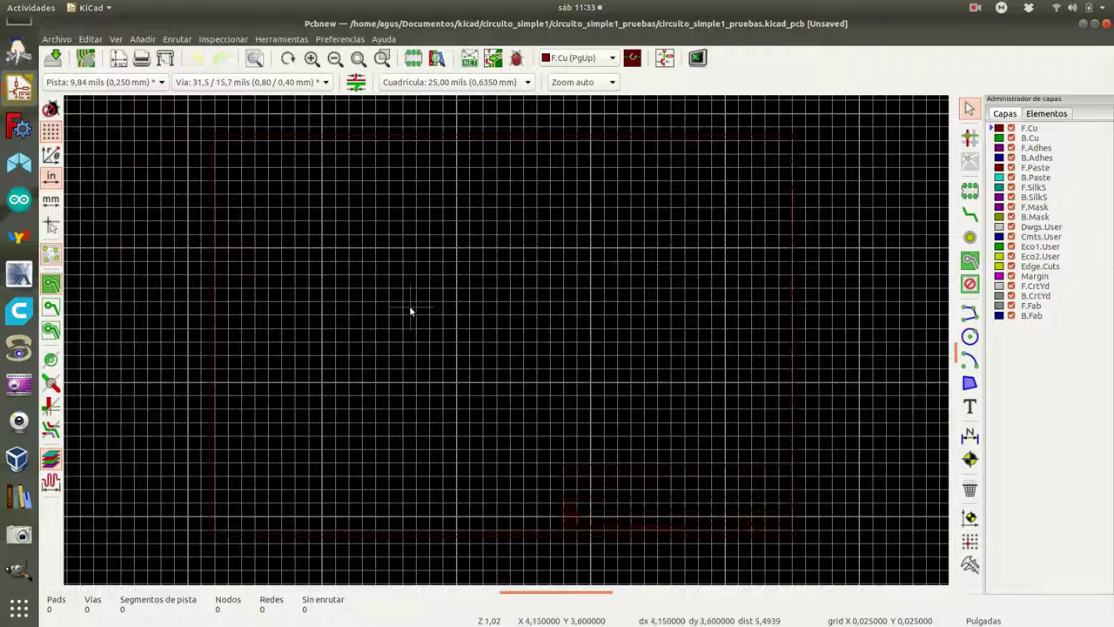
# Step: In Board Setup, try the layer preset with all layers active and set the number of copper layers to 2
pyautogui.click(57, 39)
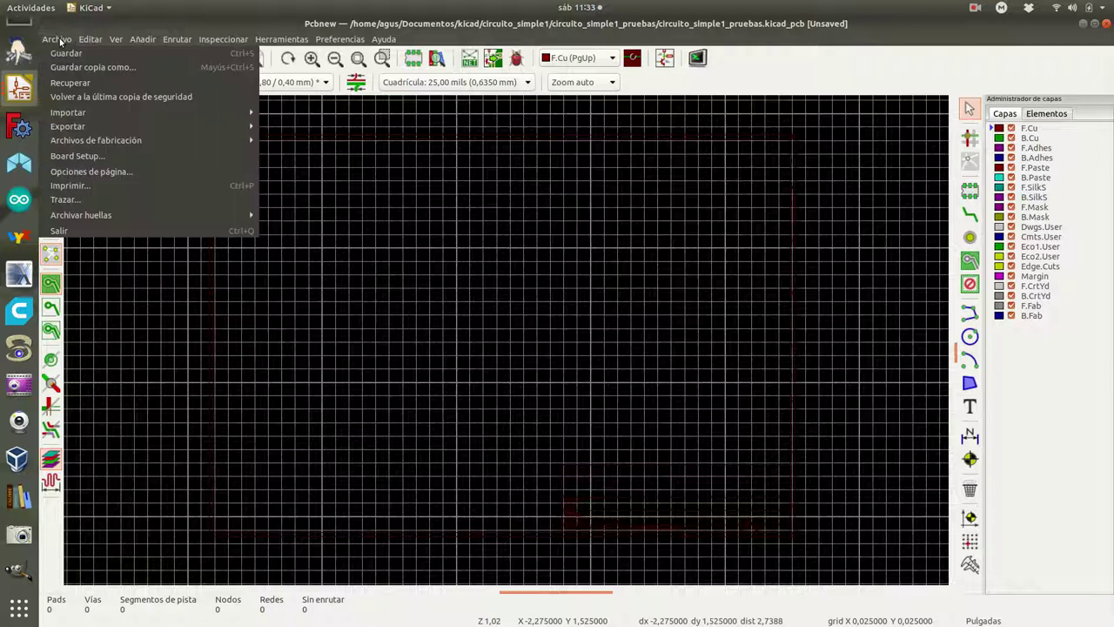
pyautogui.click(83, 158)
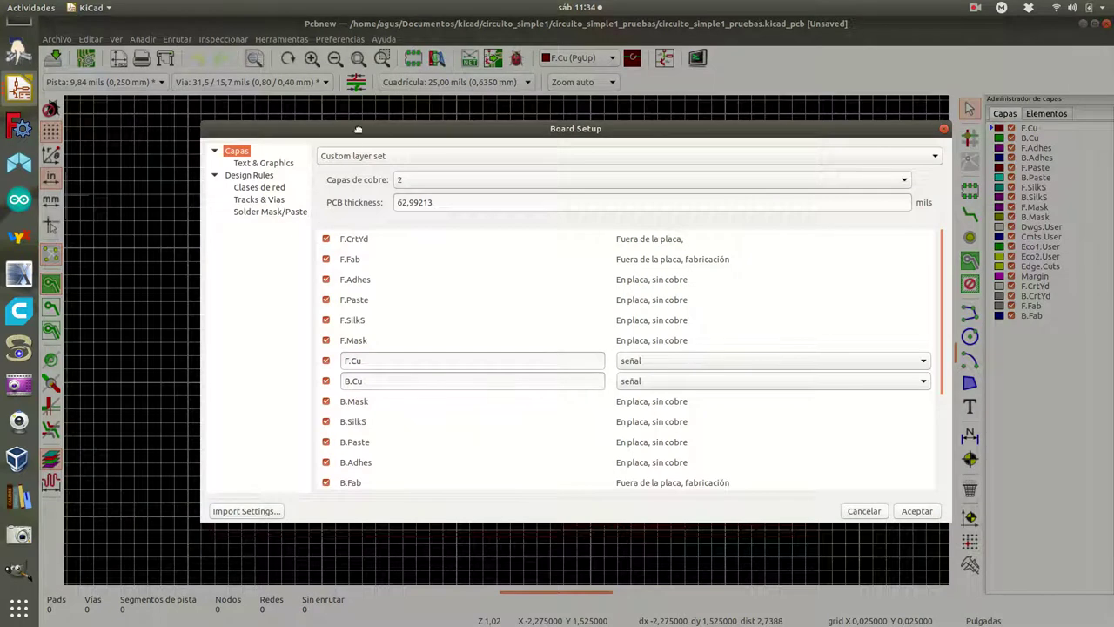
pyautogui.click(936, 161)
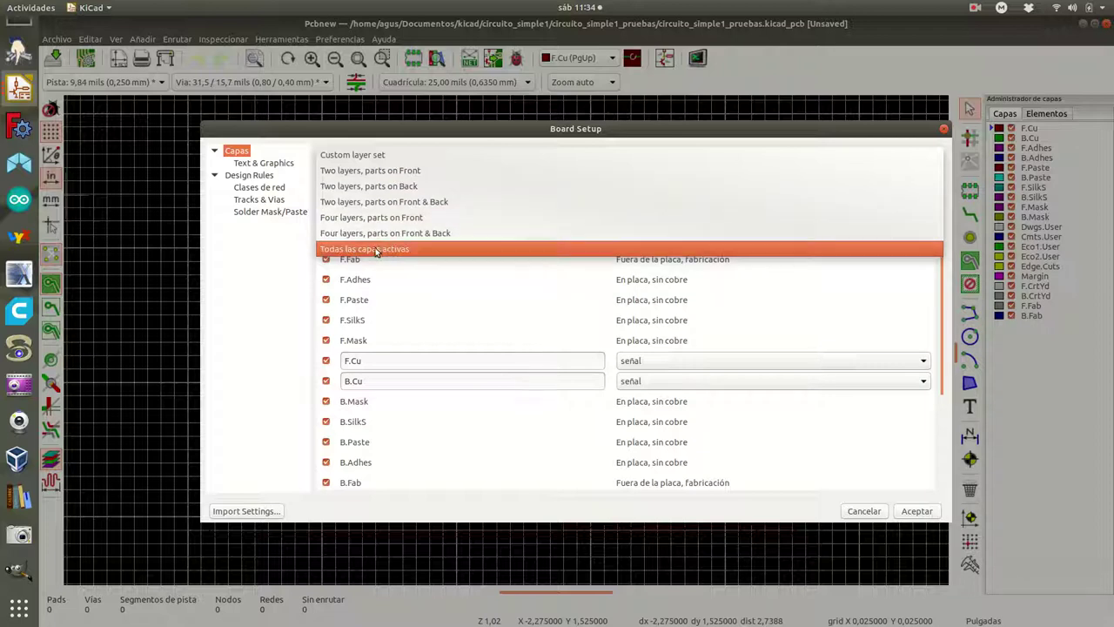
pyautogui.click(376, 250)
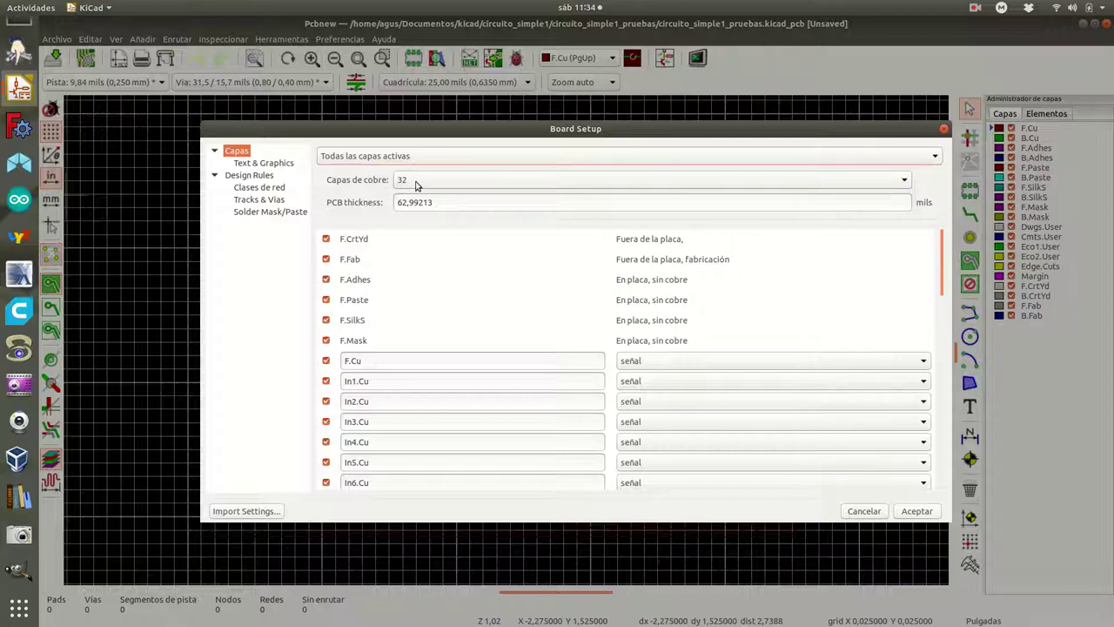
pyautogui.click(904, 181)
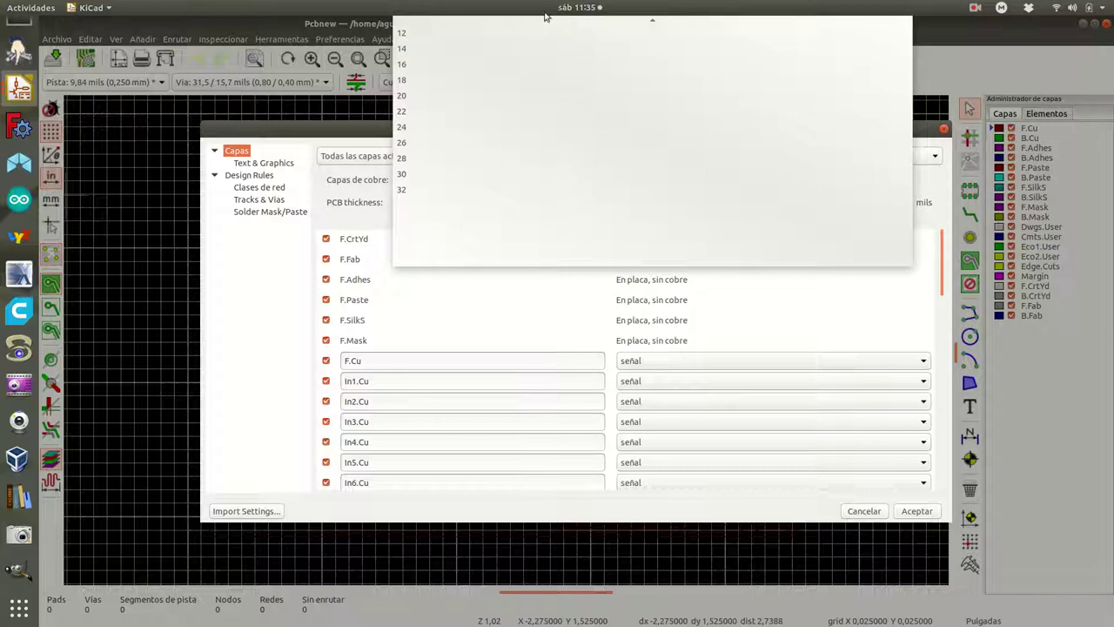
pyautogui.moveTo(652, 26)
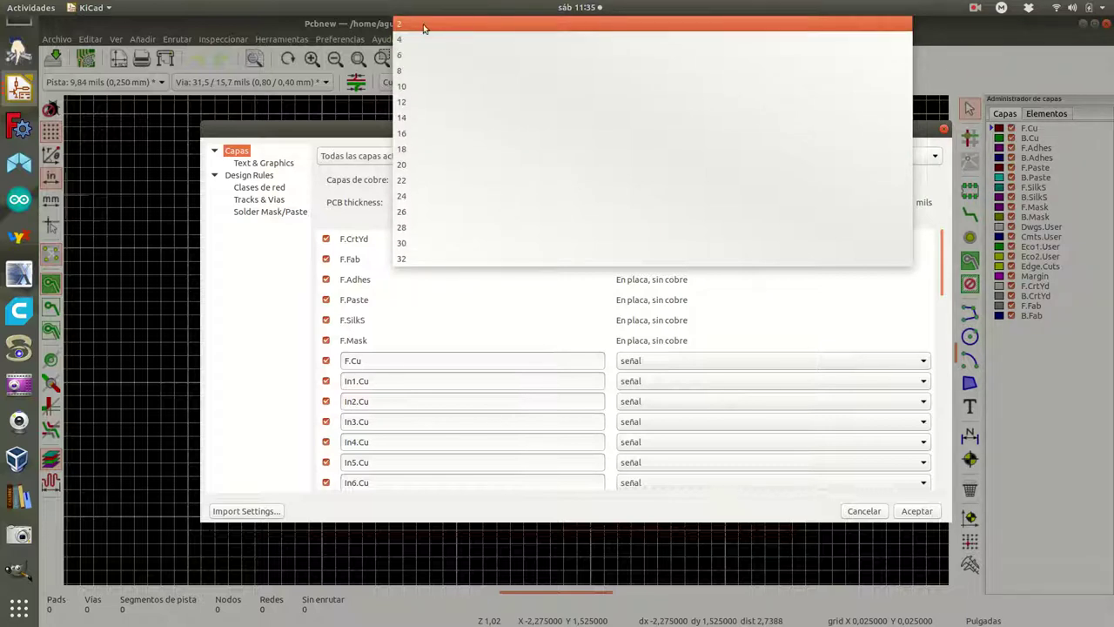
pyautogui.click(403, 25)
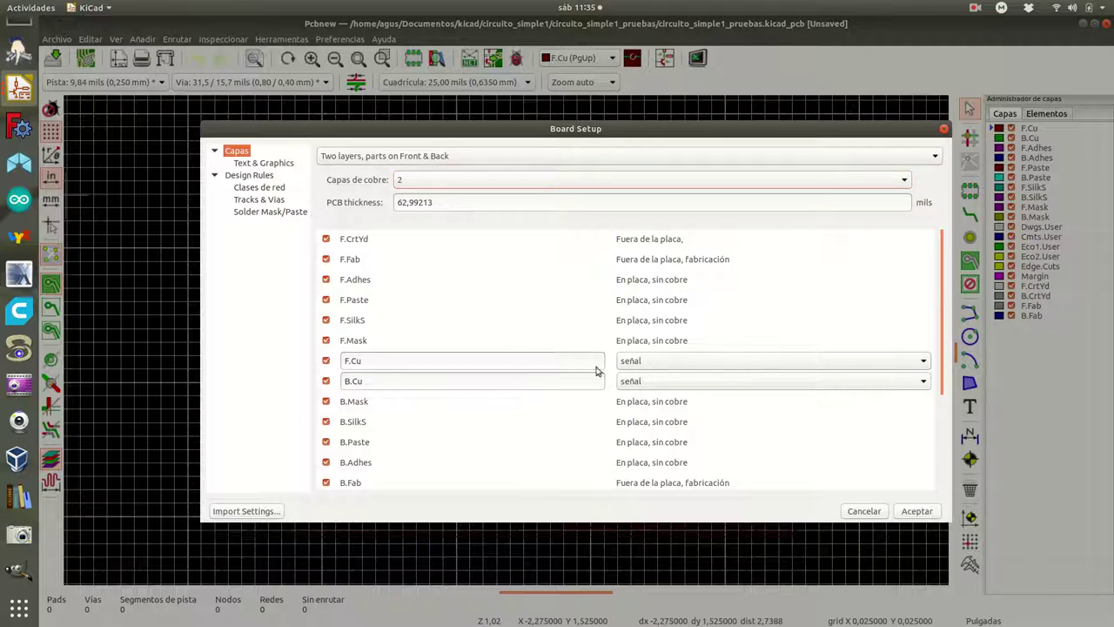
# Step: Examine the layer types available for the F.Cu and B.Cu copper layers without changing them
pyautogui.click(926, 362)
pyautogui.click(928, 364)
pyautogui.click(927, 387)
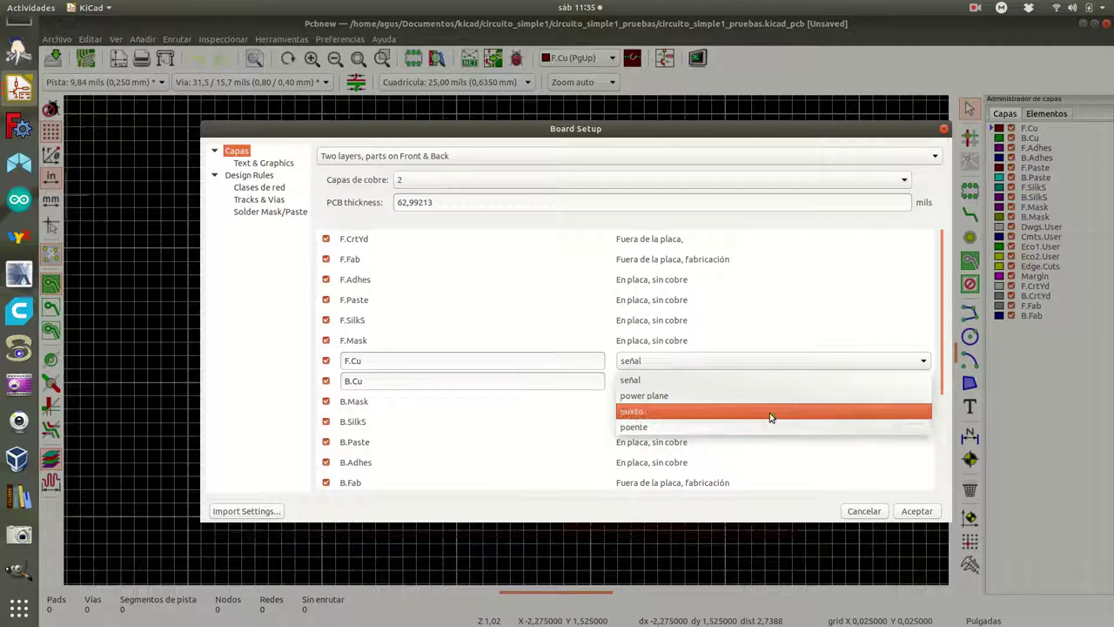
pyautogui.click(808, 307)
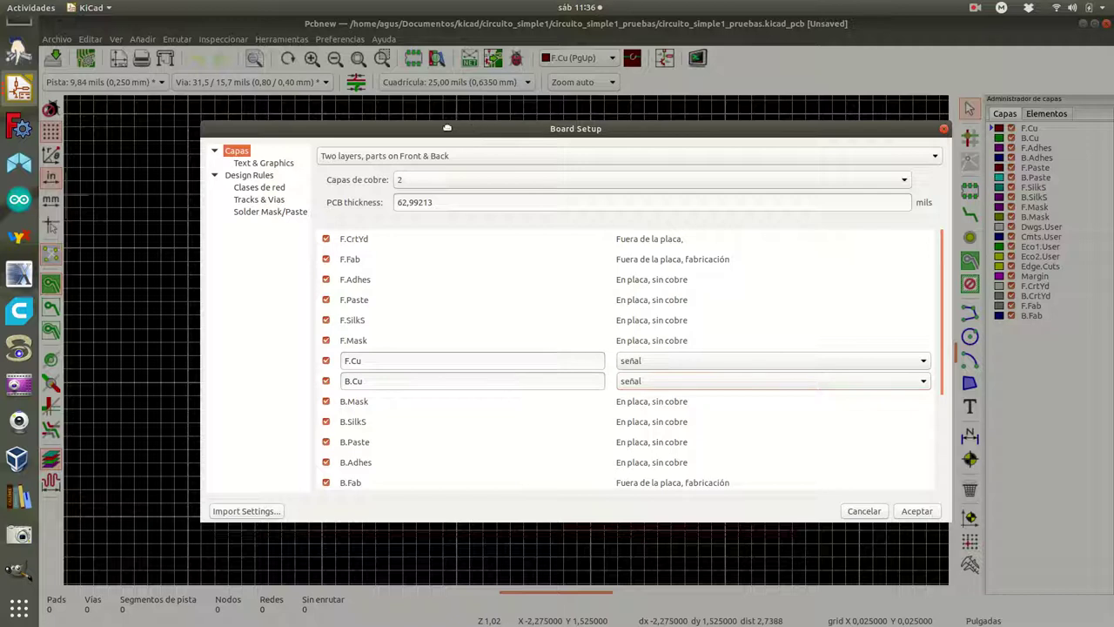
# Step: Examine the Default net class values in the design rules and cancel Board Setup
pyautogui.click(259, 189)
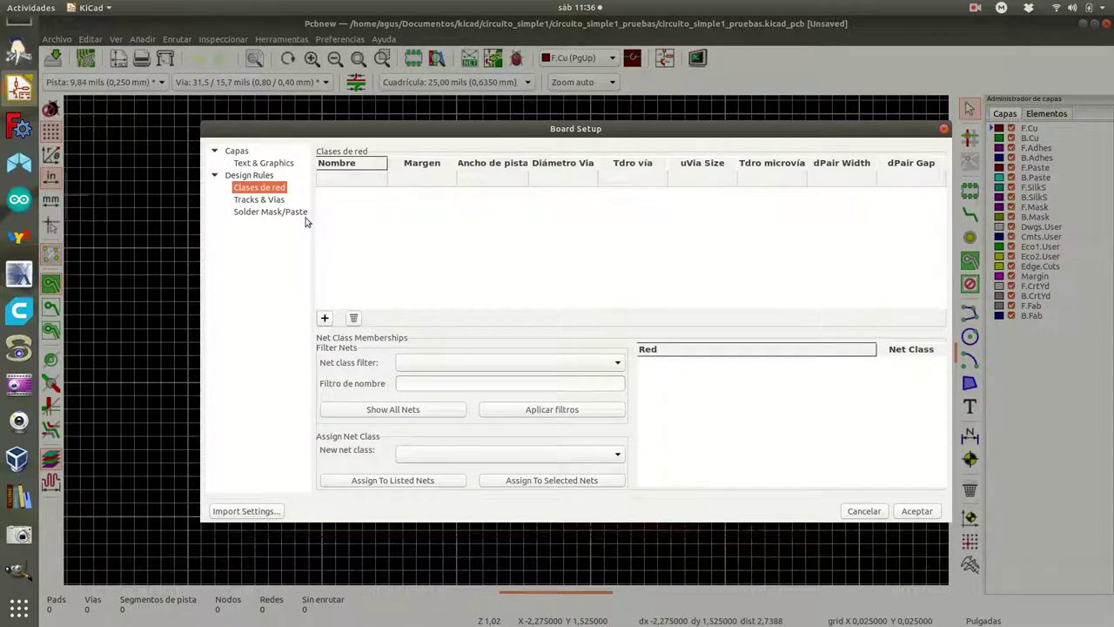
pyautogui.click(367, 183)
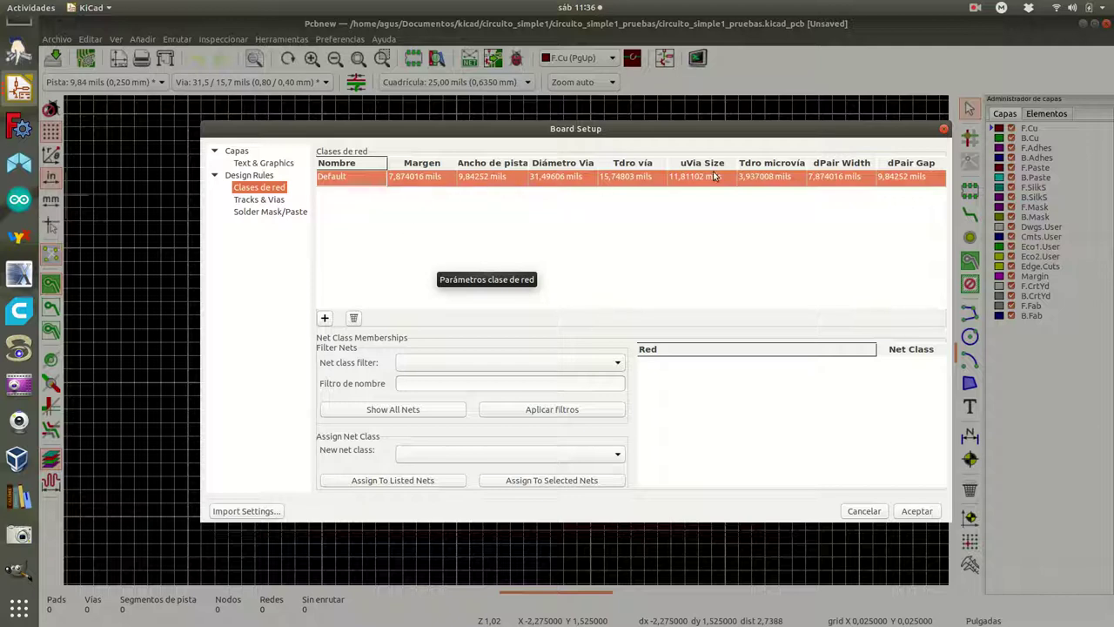
pyautogui.click(867, 511)
# Step: Switch the units to millimetres and add a net class named defecto in Board Setup
pyautogui.click(50, 200)
pyautogui.click(57, 38)
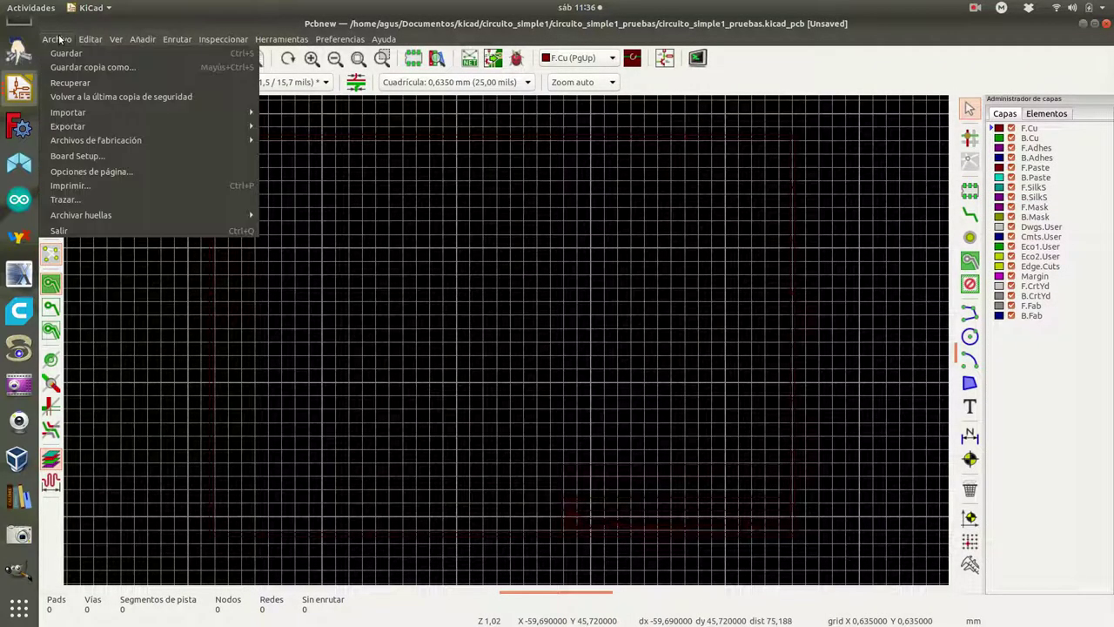
pyautogui.click(72, 155)
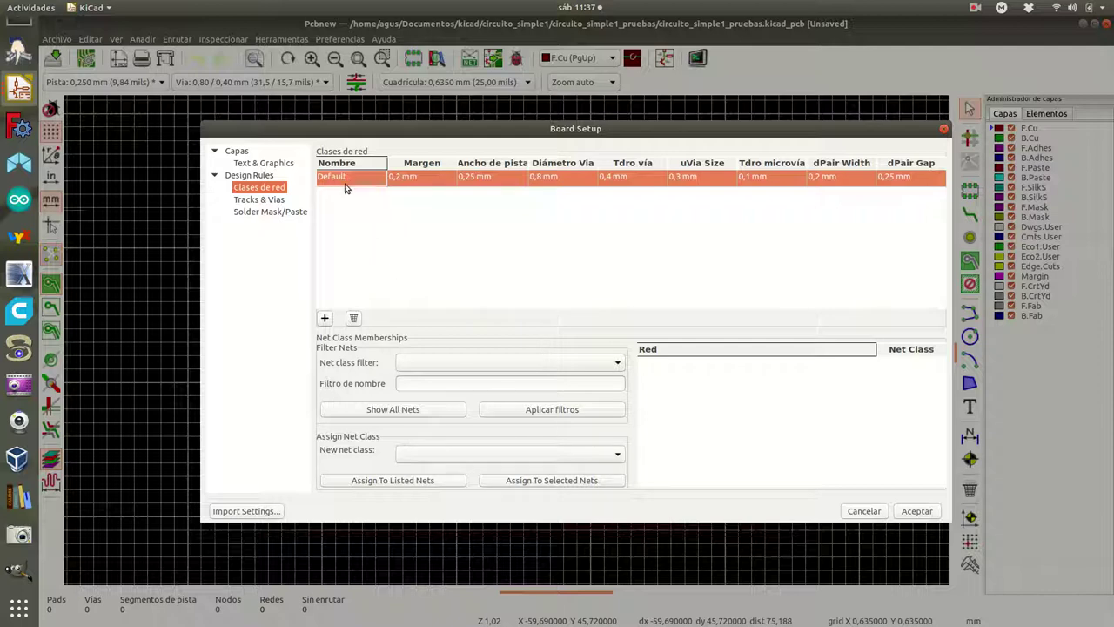
pyautogui.click(324, 319)
pyautogui.write('defec')
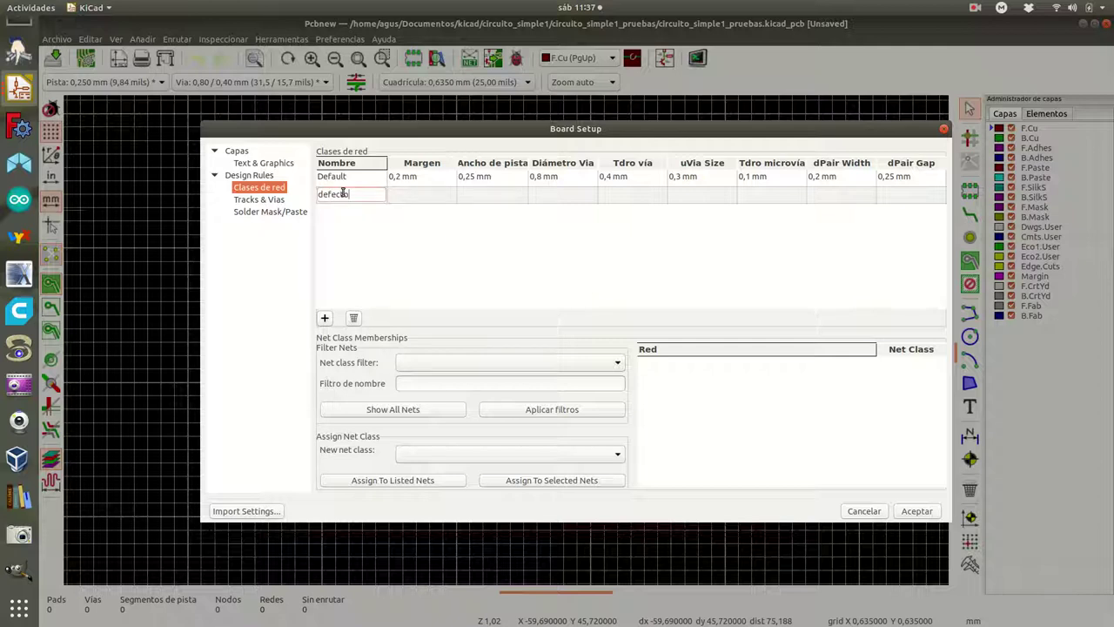
pyautogui.write('to')
# Step: Set the defecto net class clearance to 0,4 mm and its track width to 0,5 mm
pyautogui.click(414, 195)
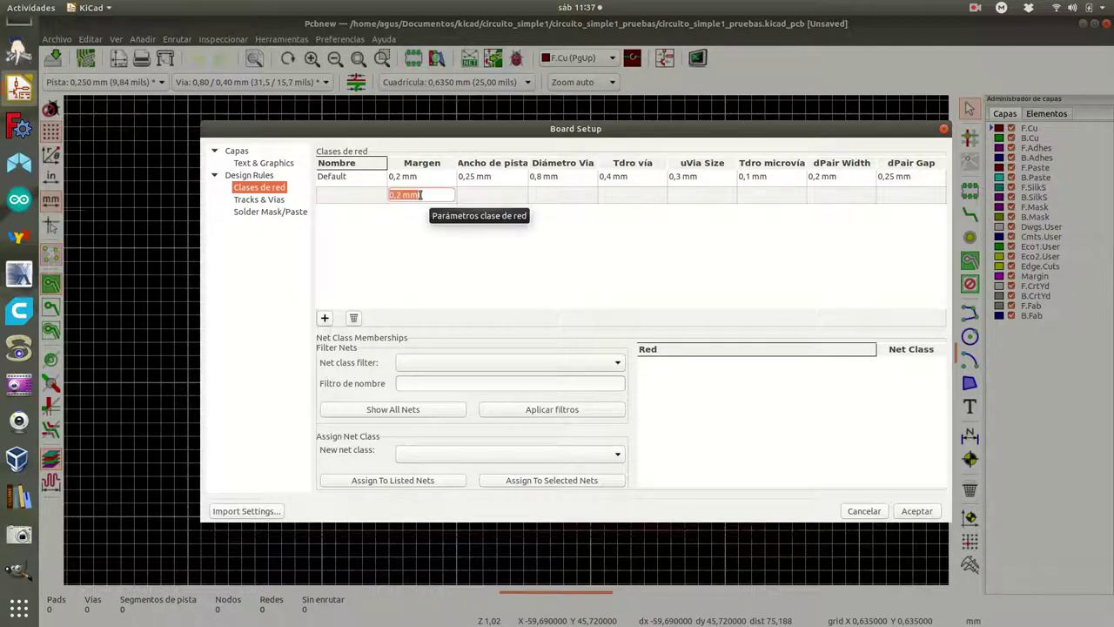
pyautogui.write('0,')
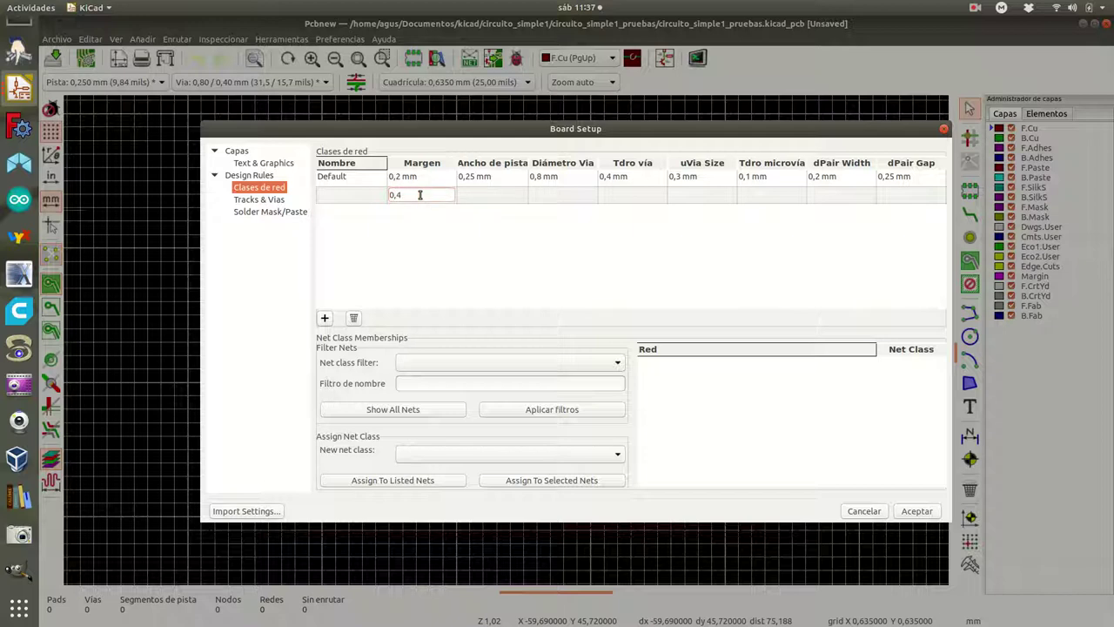
pyautogui.write('4 mm')
pyautogui.click(479, 198)
pyautogui.click(432, 196)
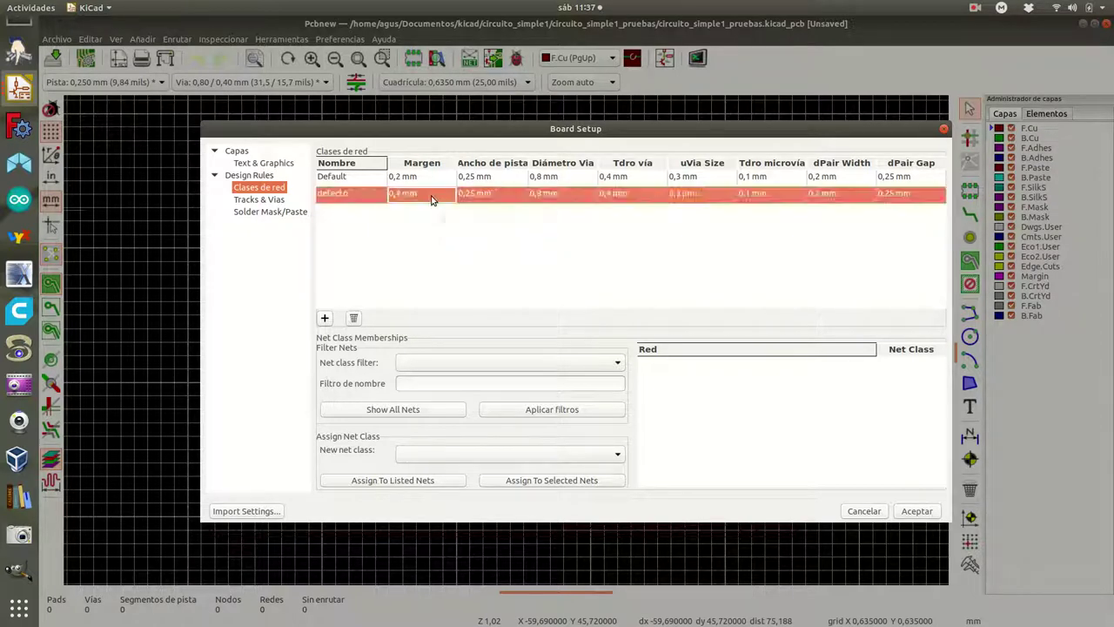
pyautogui.click(488, 198)
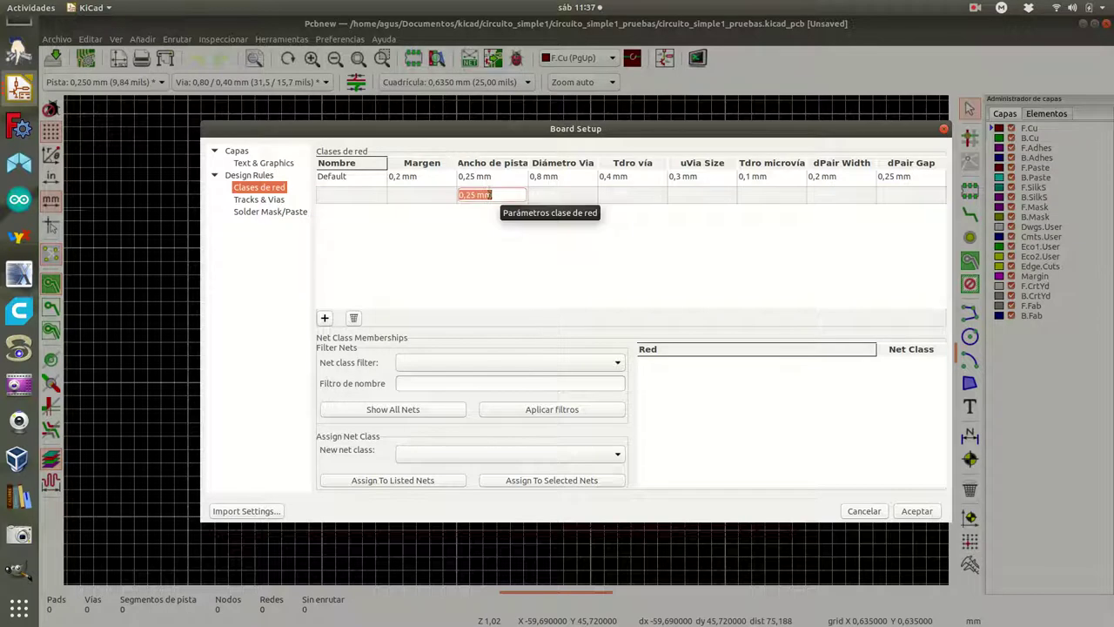
pyautogui.write('0')
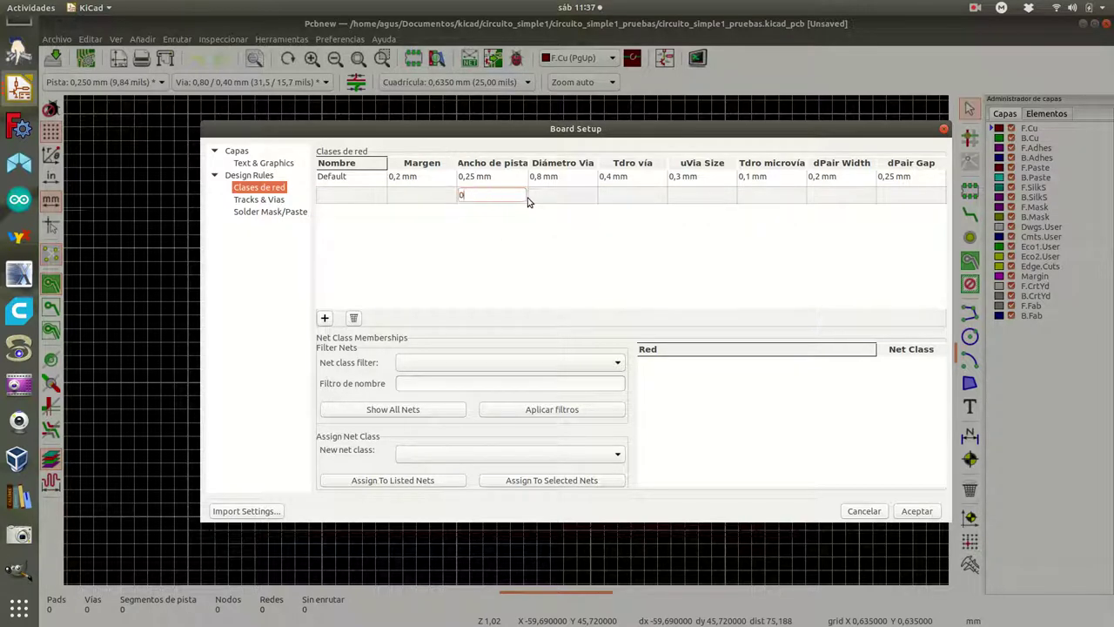
pyautogui.write(',5 mm')
# Step: Set the defecto net class via diameter to 1,5 mm and its via drill to 0,8 mm
pyautogui.click(562, 196)
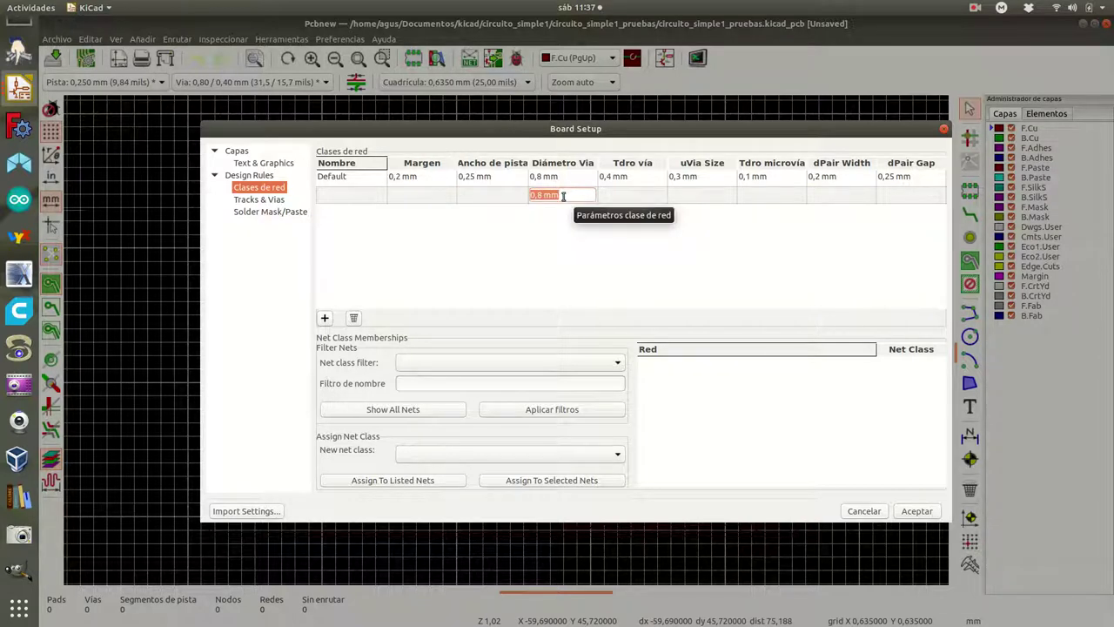
pyautogui.write('1')
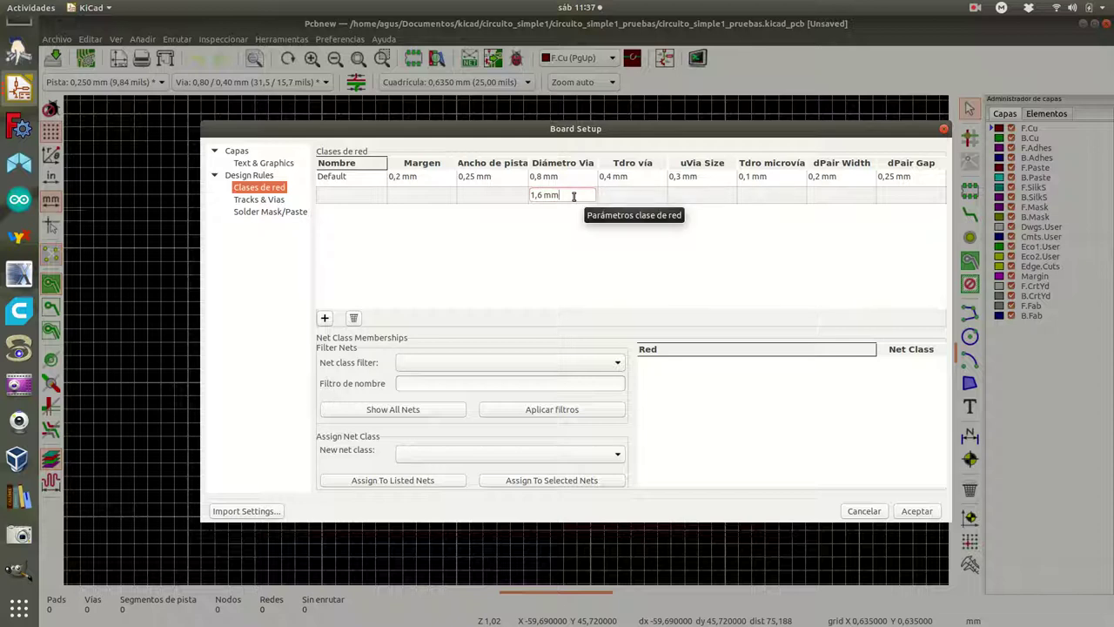
pyautogui.press('BackSpace')
pyautogui.press('BackSpace')
pyautogui.press('BackSpace')
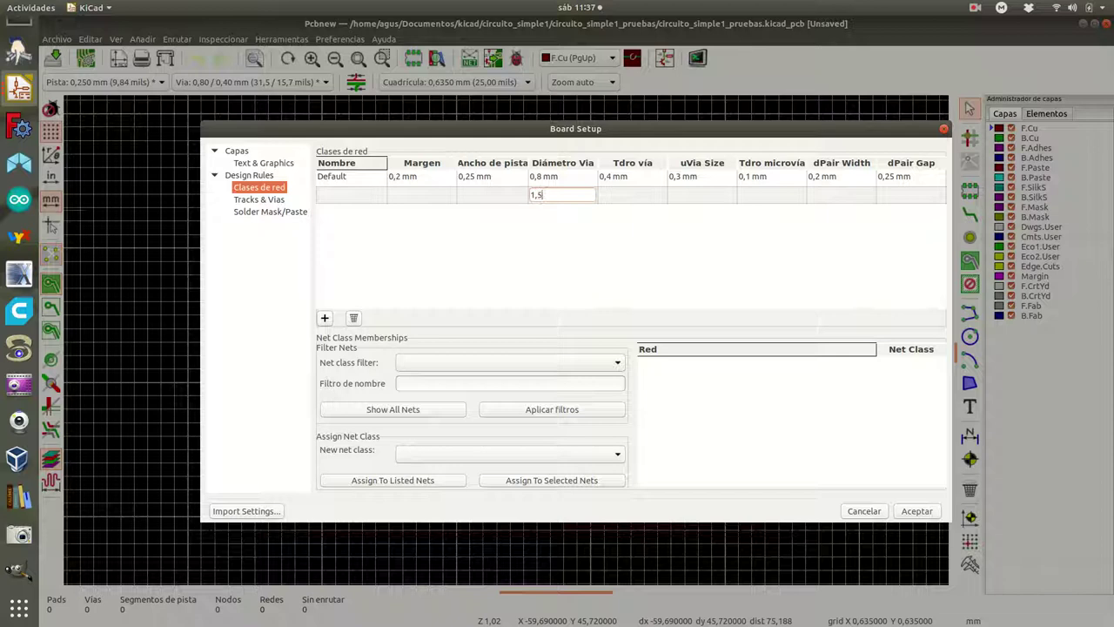
pyautogui.click(628, 197)
pyautogui.click(629, 197)
pyautogui.write('0,8 mm')
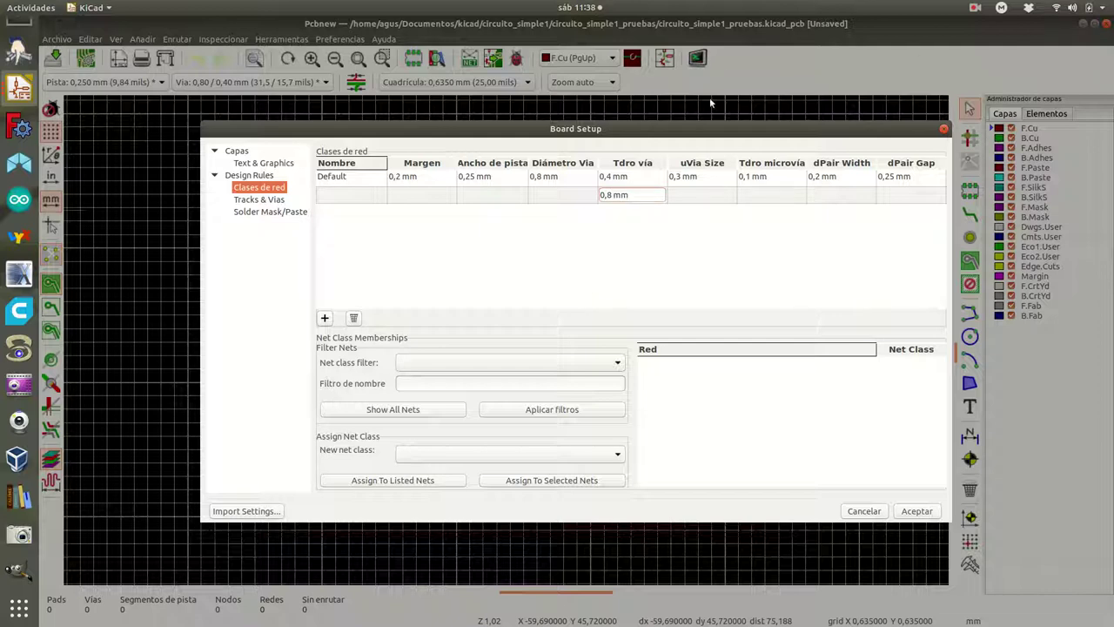
# Step: Set the defecto net class microvia size to 0,6 mm and its microvia drill to 0,2 mm
pyautogui.click(694, 195)
pyautogui.click(693, 195)
pyautogui.write('0,')
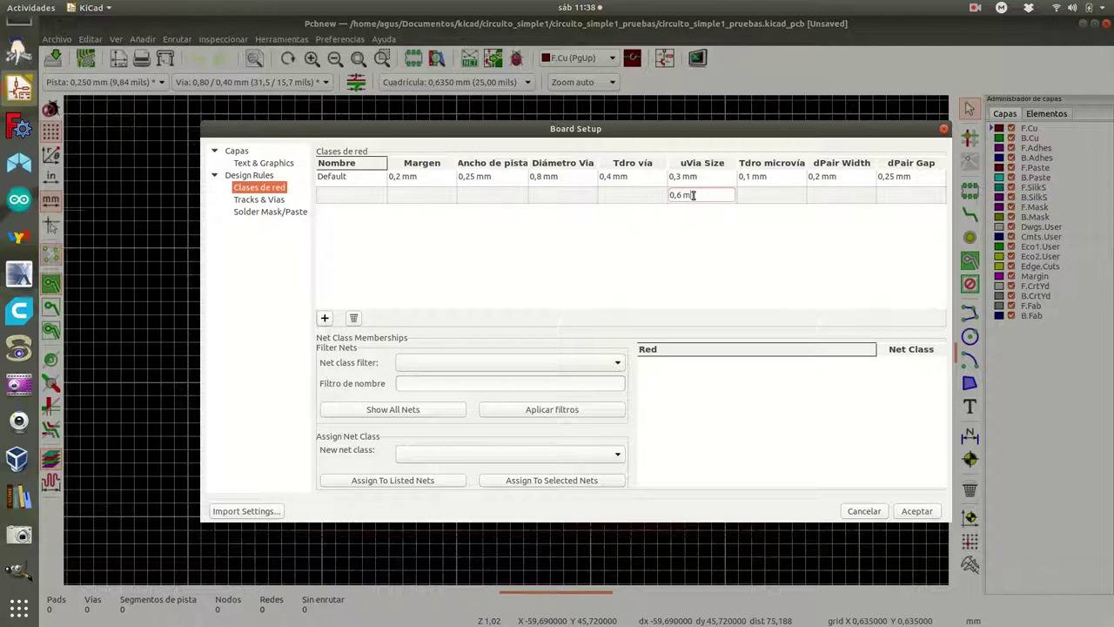
pyautogui.write('6 mm')
pyautogui.click(754, 195)
pyautogui.click(754, 195)
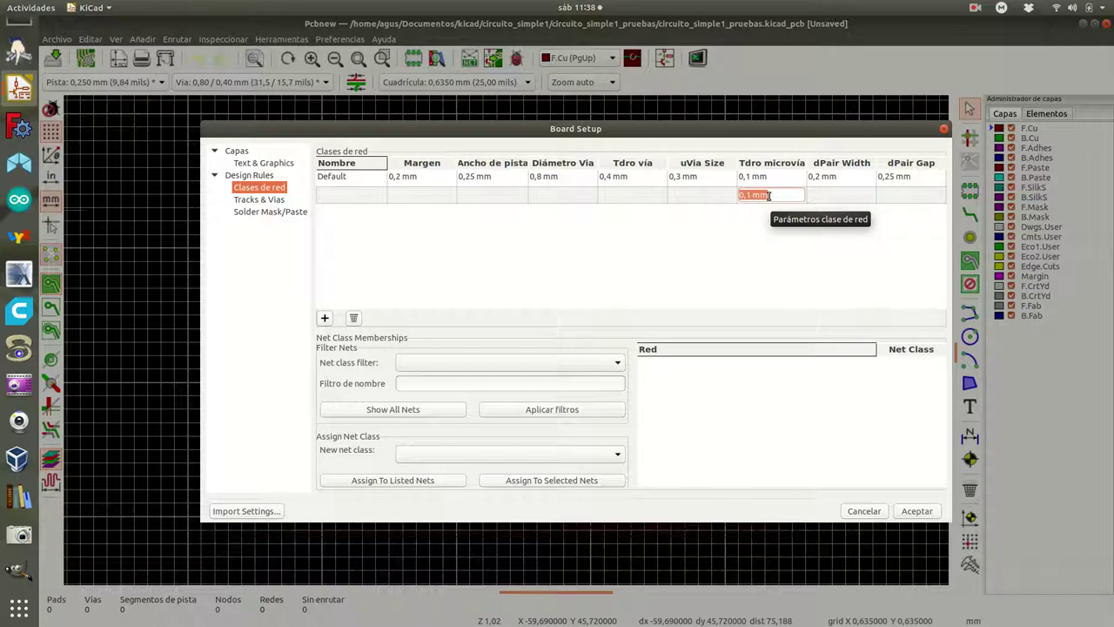
pyautogui.click(754, 195)
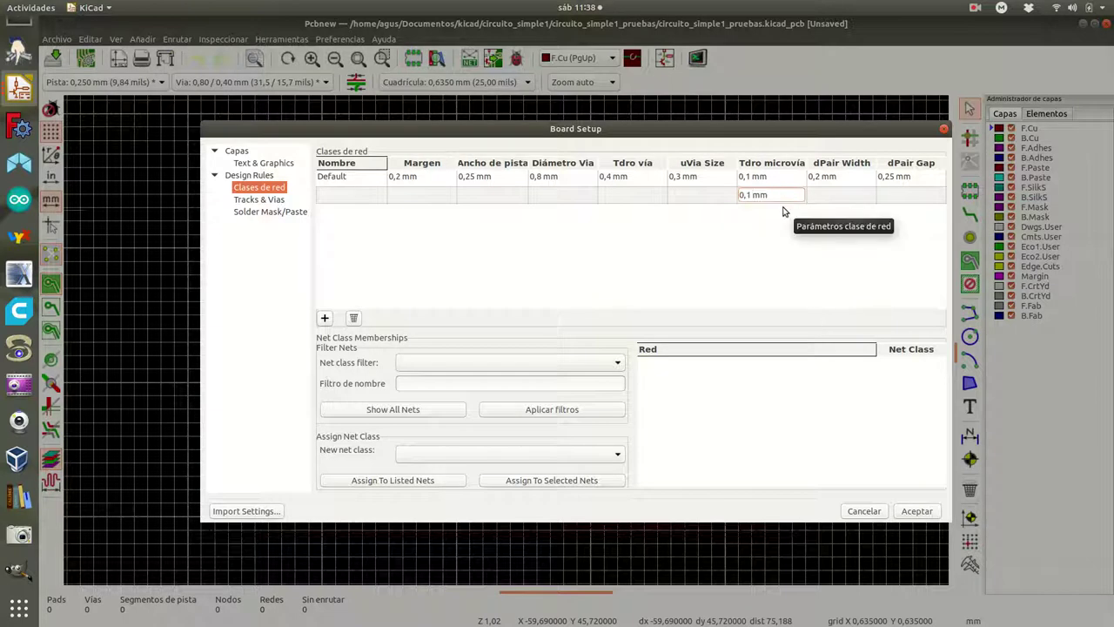
pyautogui.press('BackSpace')
pyautogui.write('2')
# Step: Set the defecto net class differential pair width to 0,4 mm and gap to 0,5 mm, and accept Board Setup
pyautogui.click(829, 195)
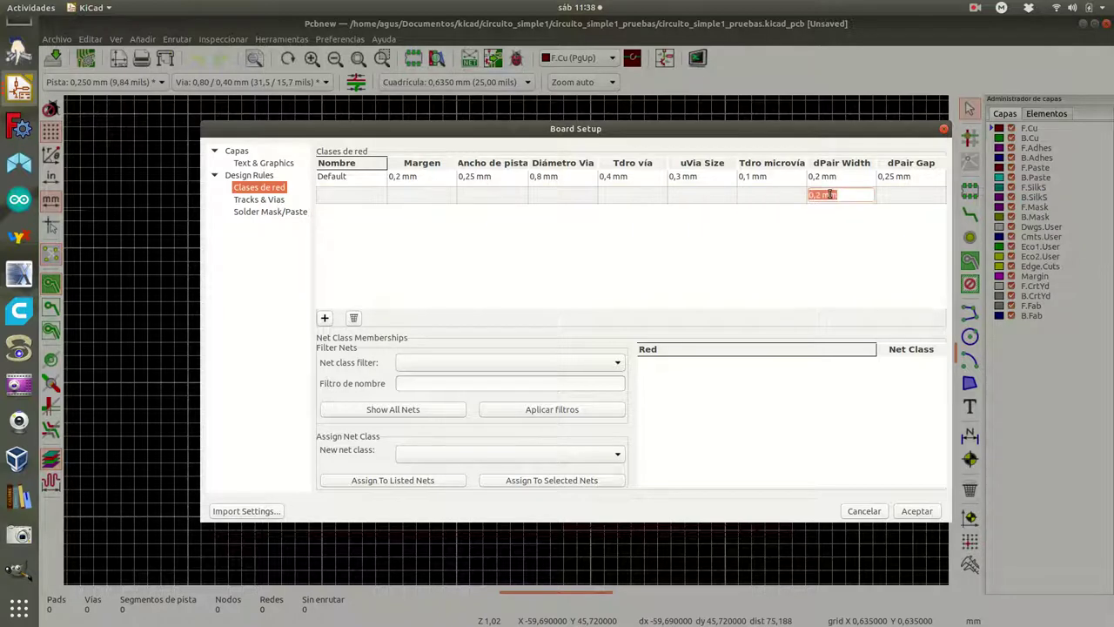
pyautogui.write('0,')
pyautogui.click(897, 195)
pyautogui.write('0,2')
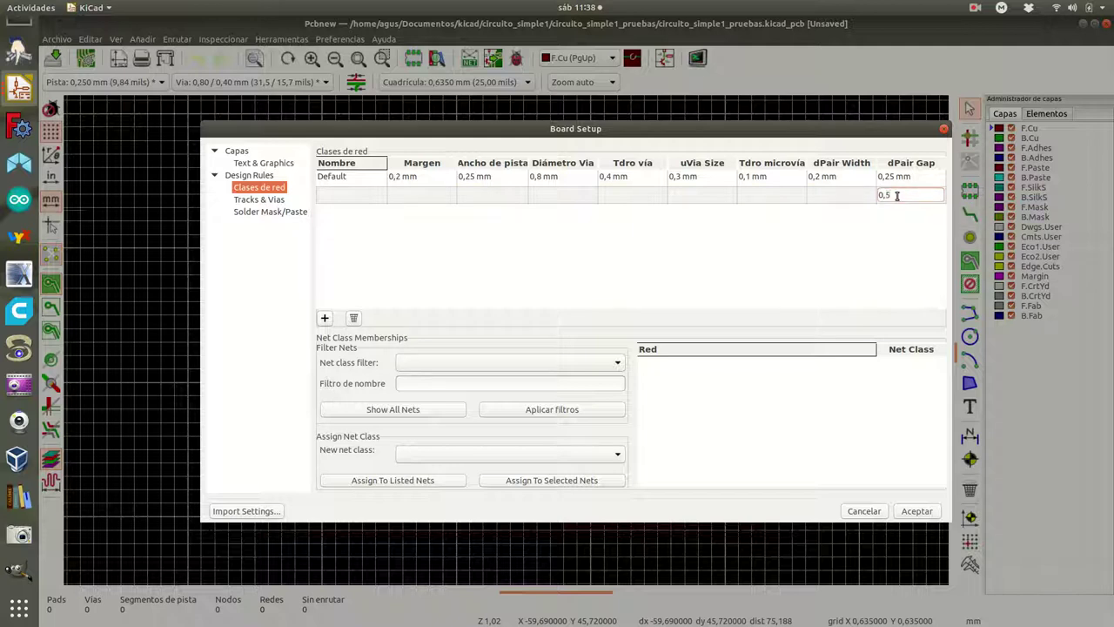
pyautogui.write('5 mm')
pyautogui.click(336, 195)
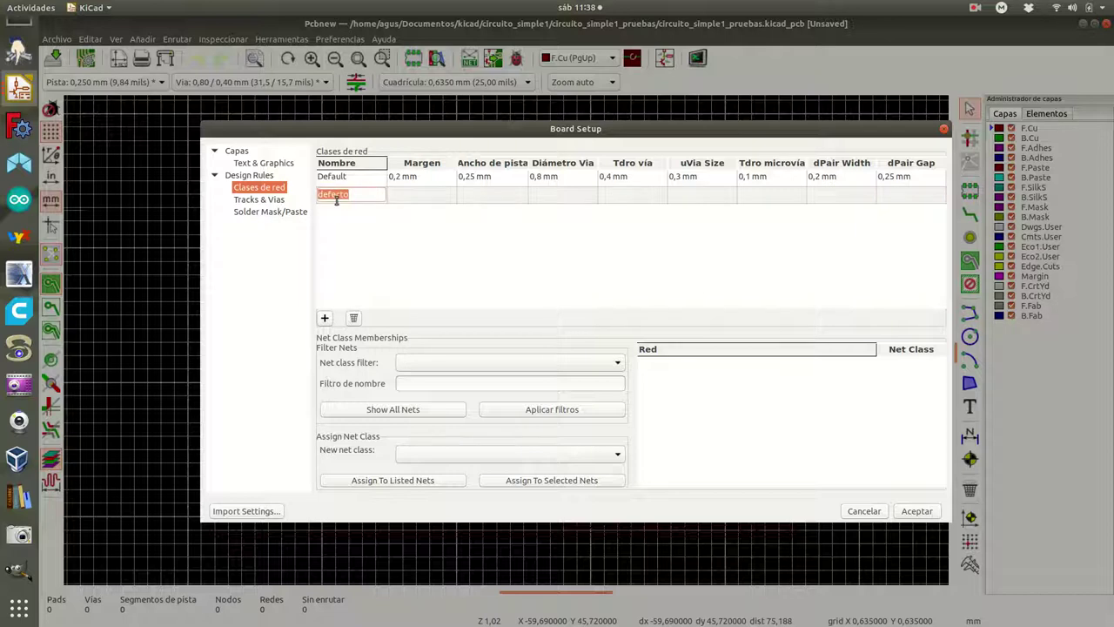
pyautogui.click(354, 218)
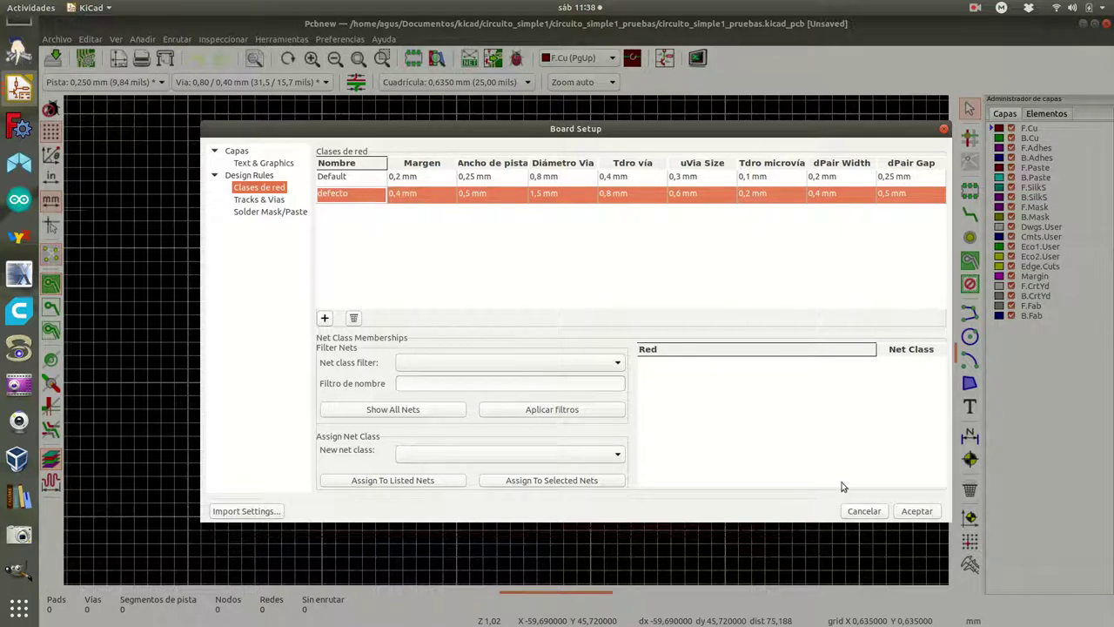
pyautogui.click(915, 512)
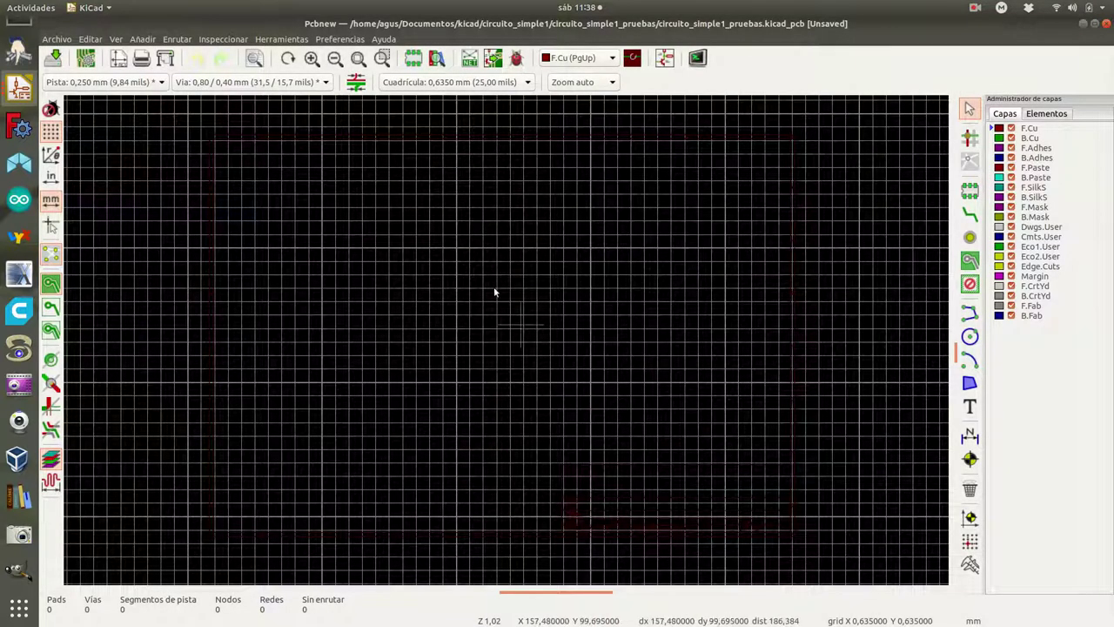
# Step: Load the netlist file circuito_simple1_pruebas.net into the board editor and run the footprint check
pyautogui.click(470, 59)
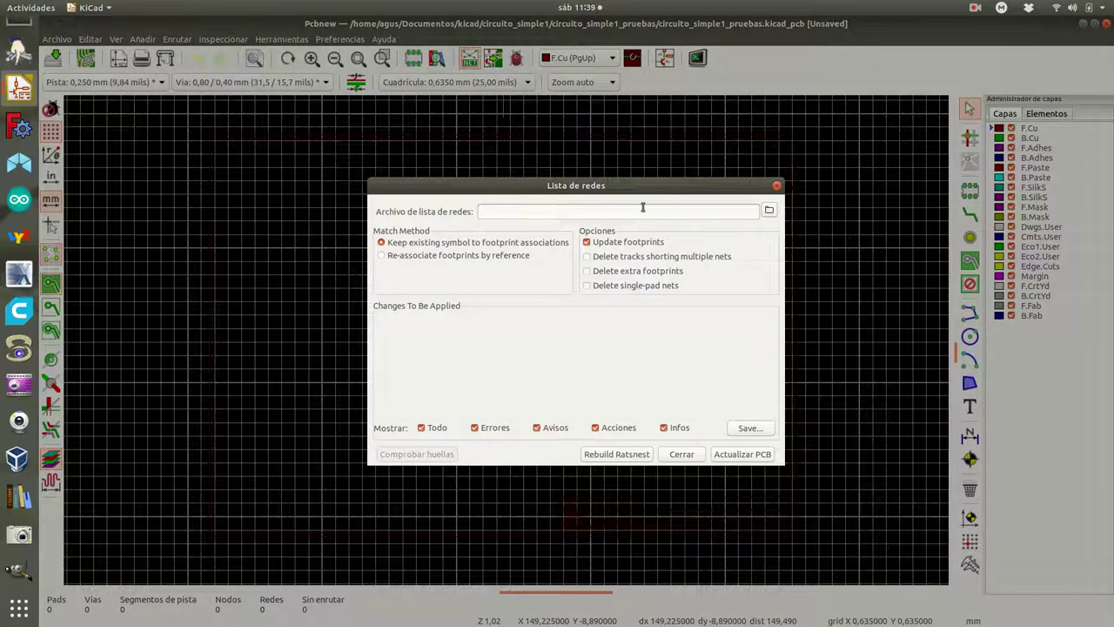
pyautogui.click(771, 211)
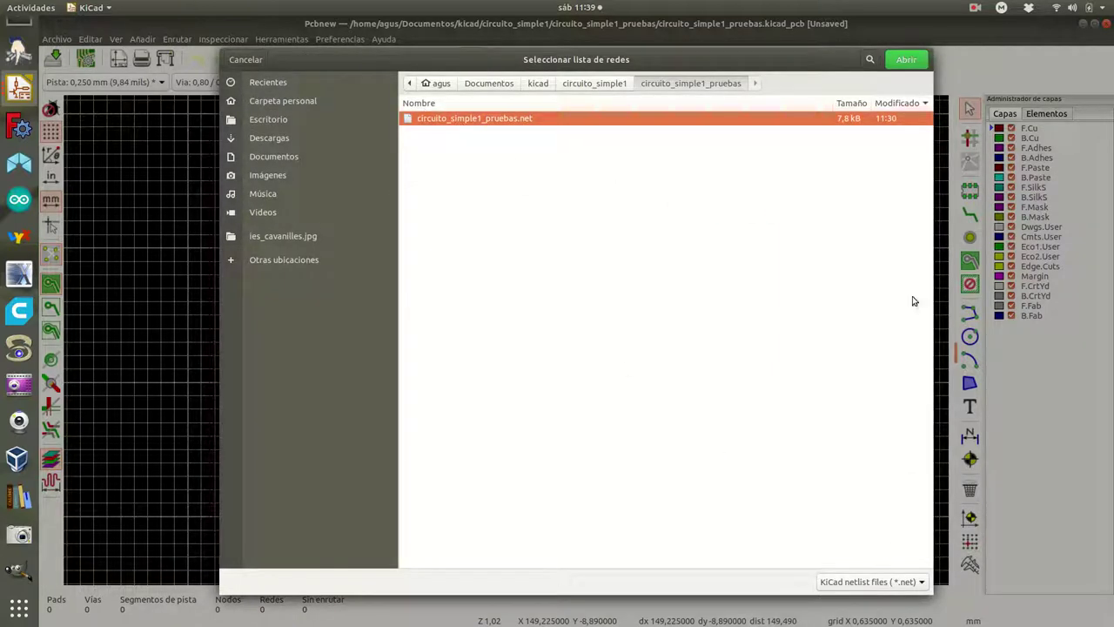
pyautogui.click(913, 63)
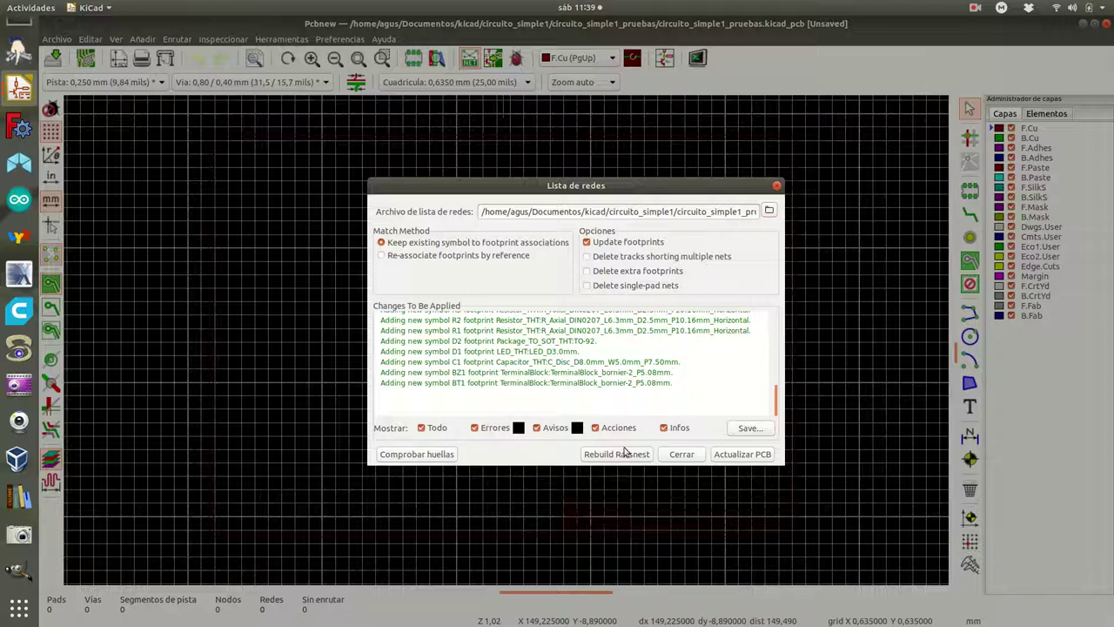
pyautogui.click(435, 456)
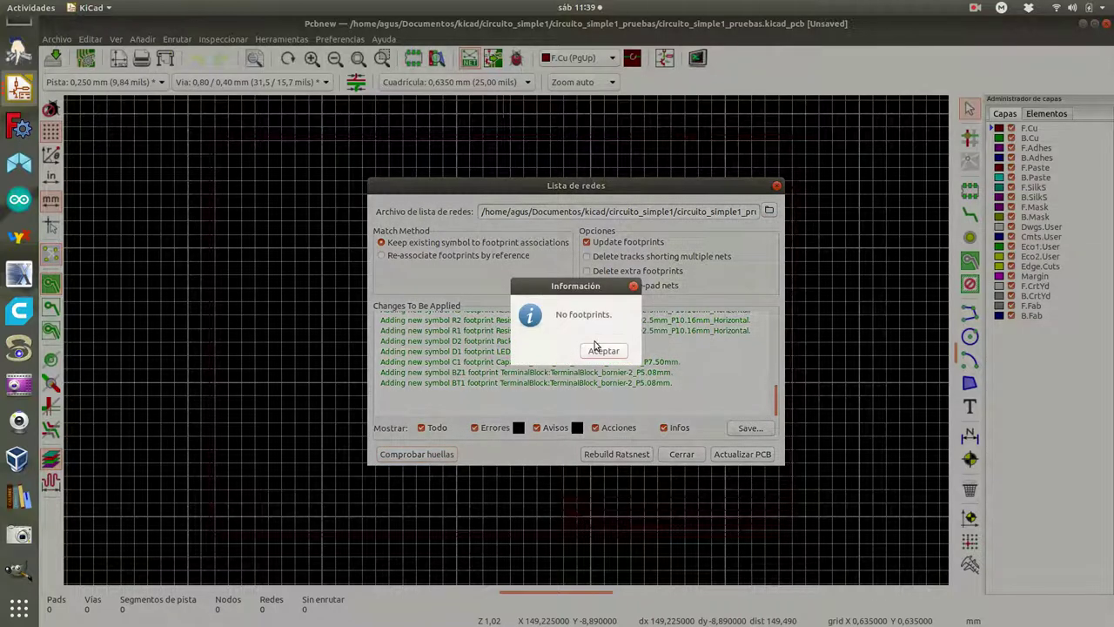
pyautogui.click(601, 352)
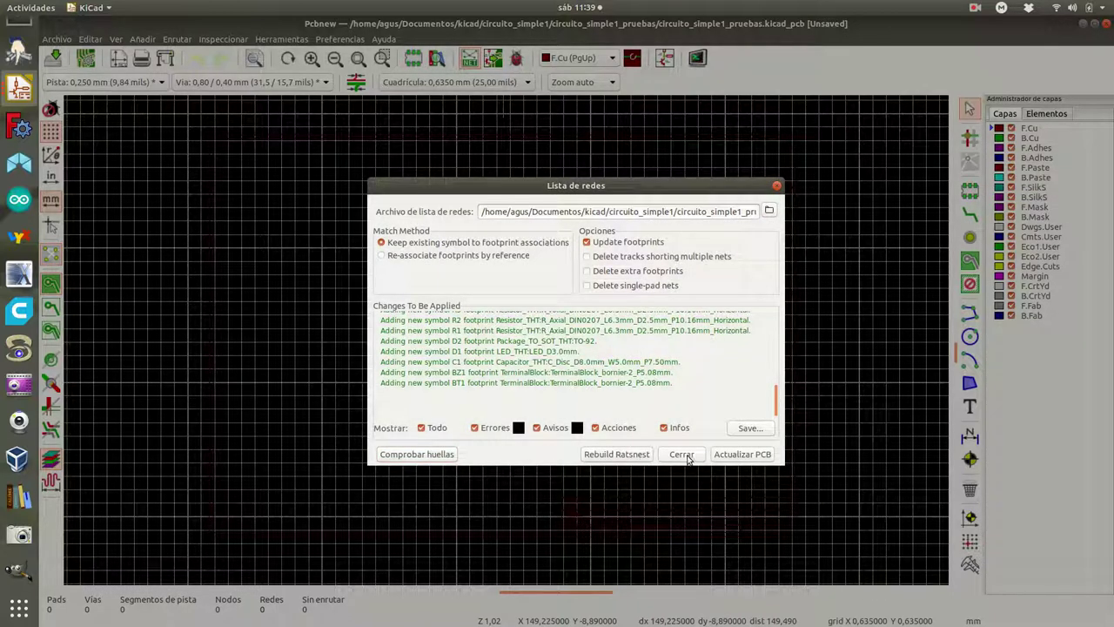
# Step: Update the PCB with the footprints and nets from the loaded netlist and close the netlist dialog
pyautogui.click(735, 454)
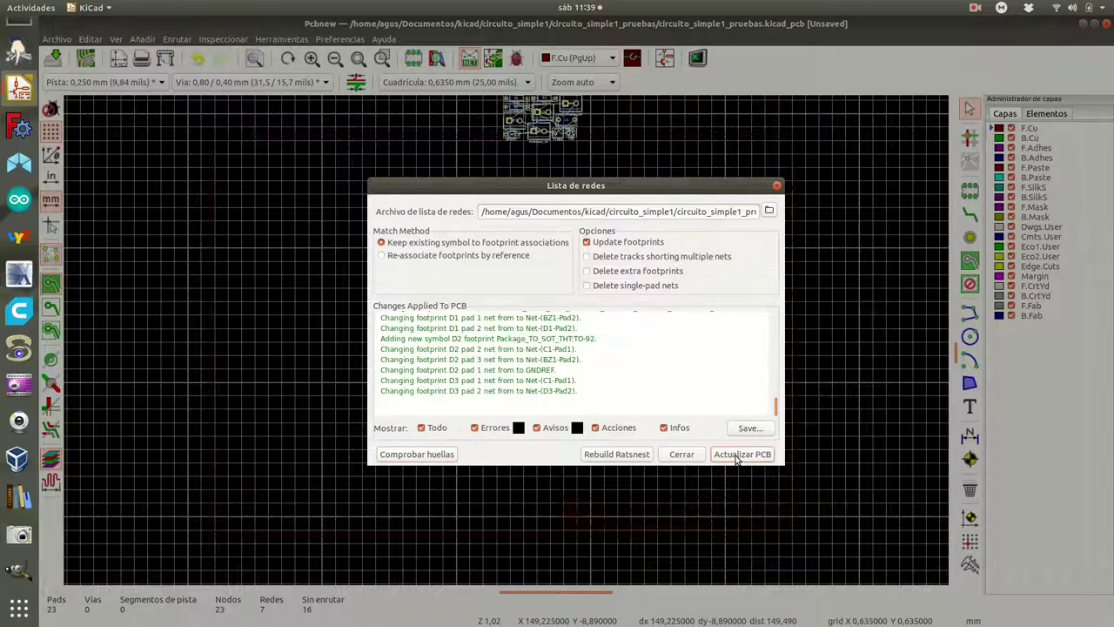
pyautogui.click(778, 186)
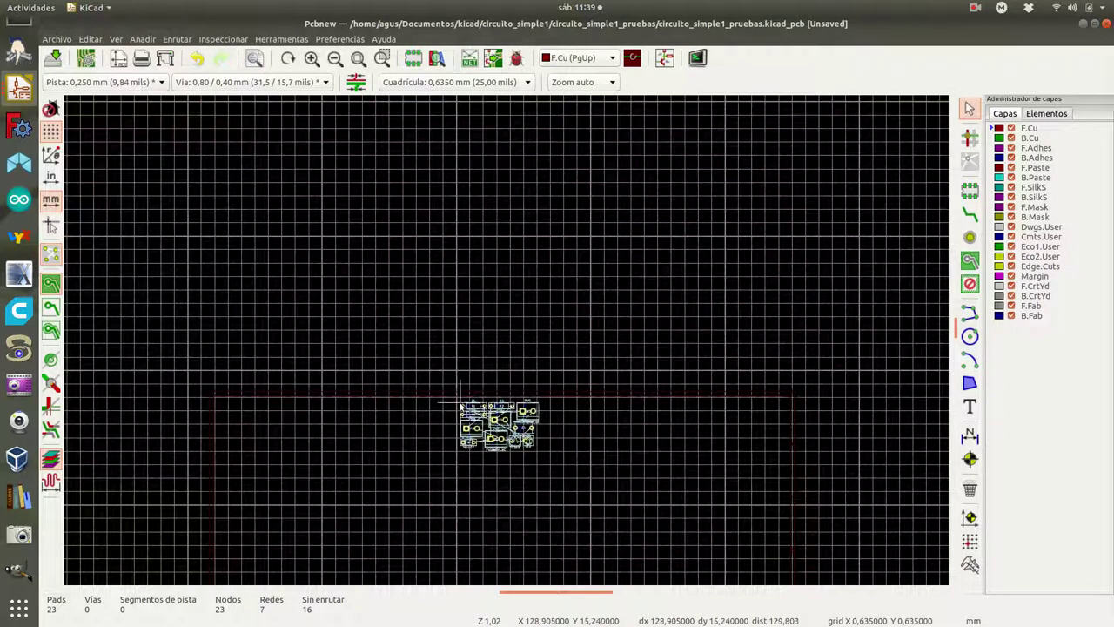
pyautogui.scroll(4, 493, 427)
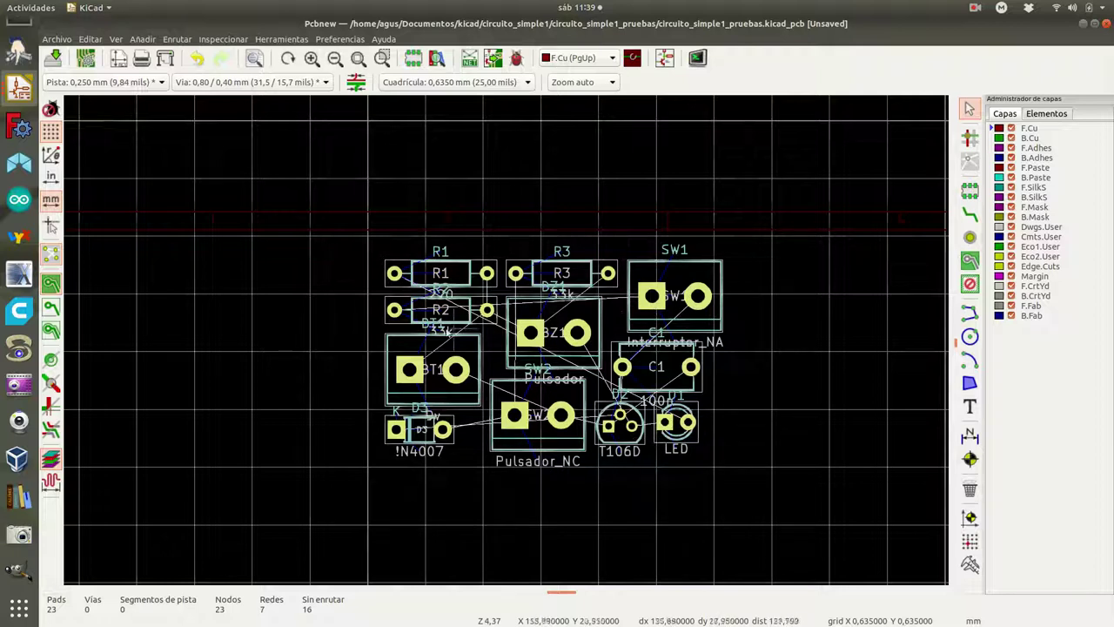
# Step: Reopen Board Setup and choose defecto as the new net class for the nets Net-(BT1-Pad1) and Net-(BZ1-Pad2)
pyautogui.click(58, 40)
pyautogui.click(82, 155)
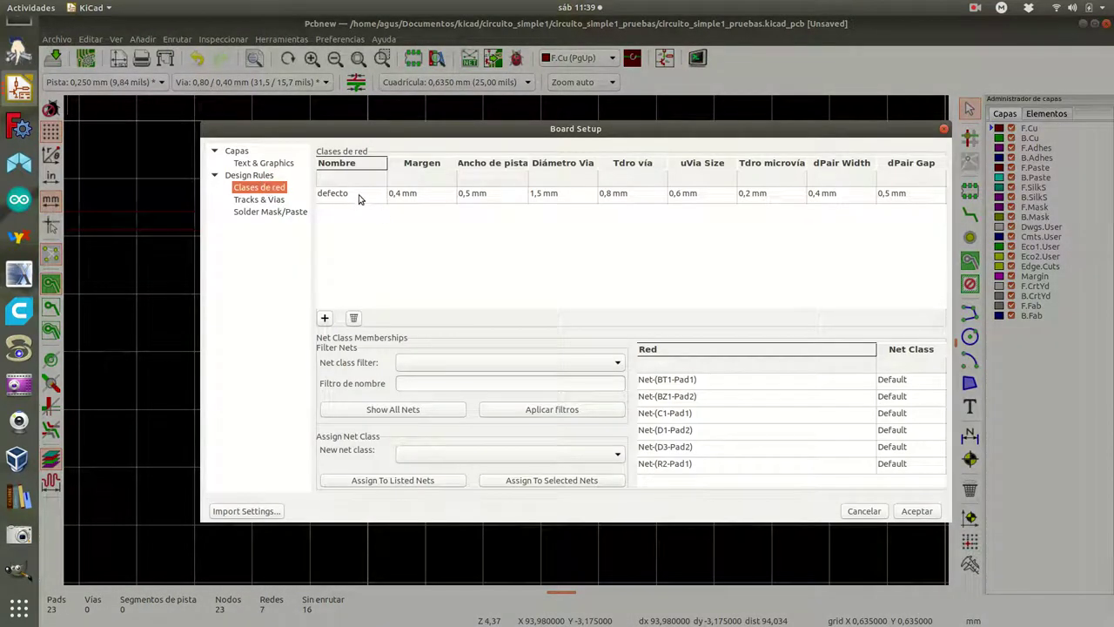
pyautogui.click(358, 199)
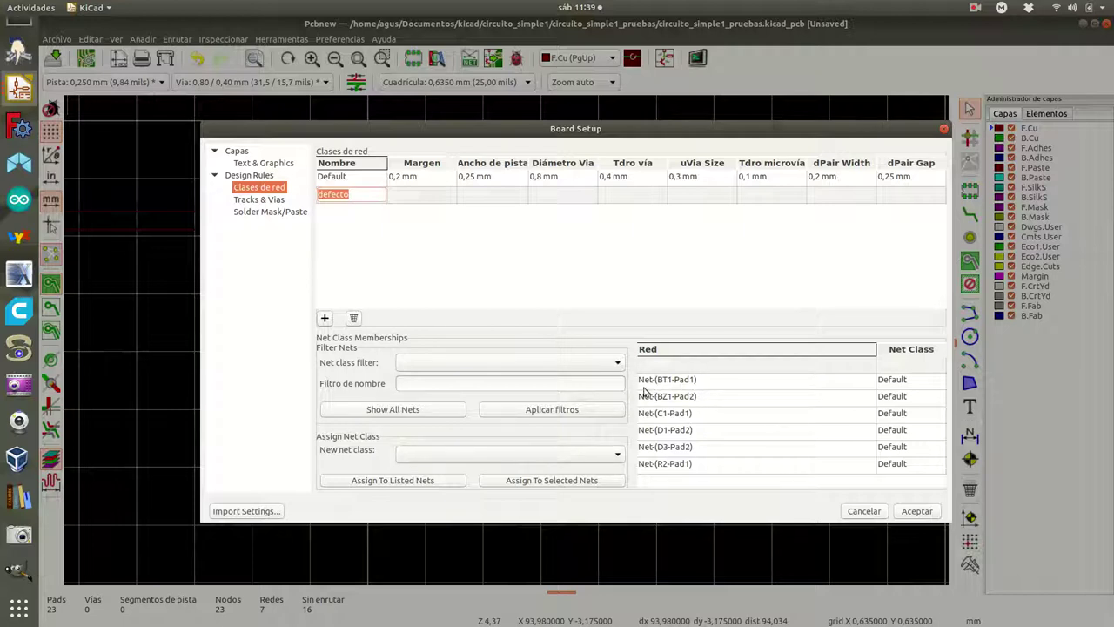
pyautogui.click(671, 369)
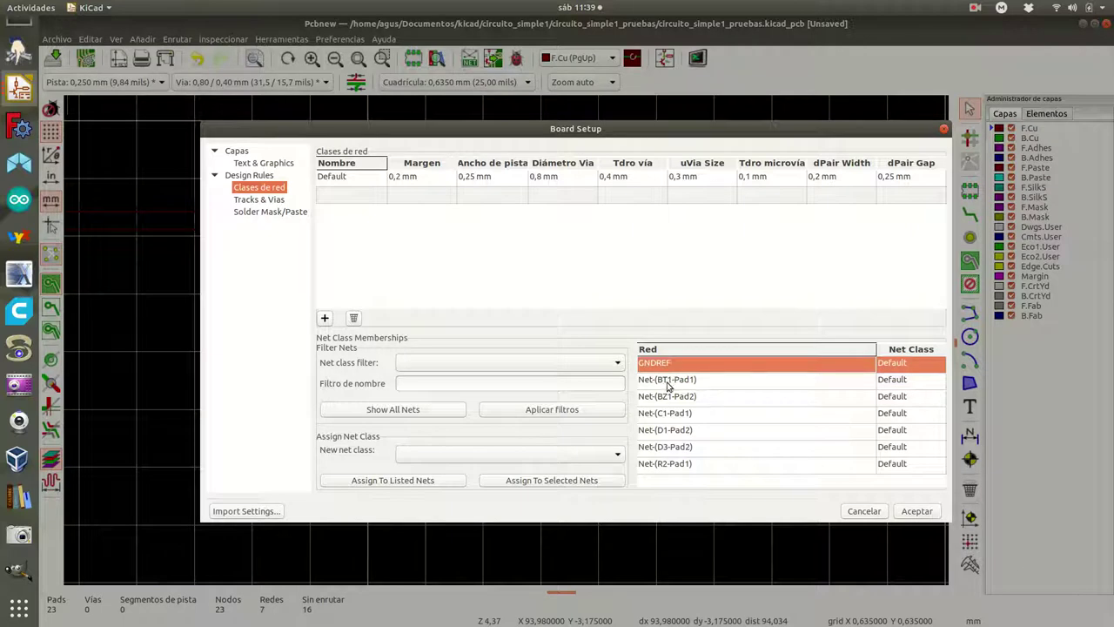
pyautogui.click(672, 383)
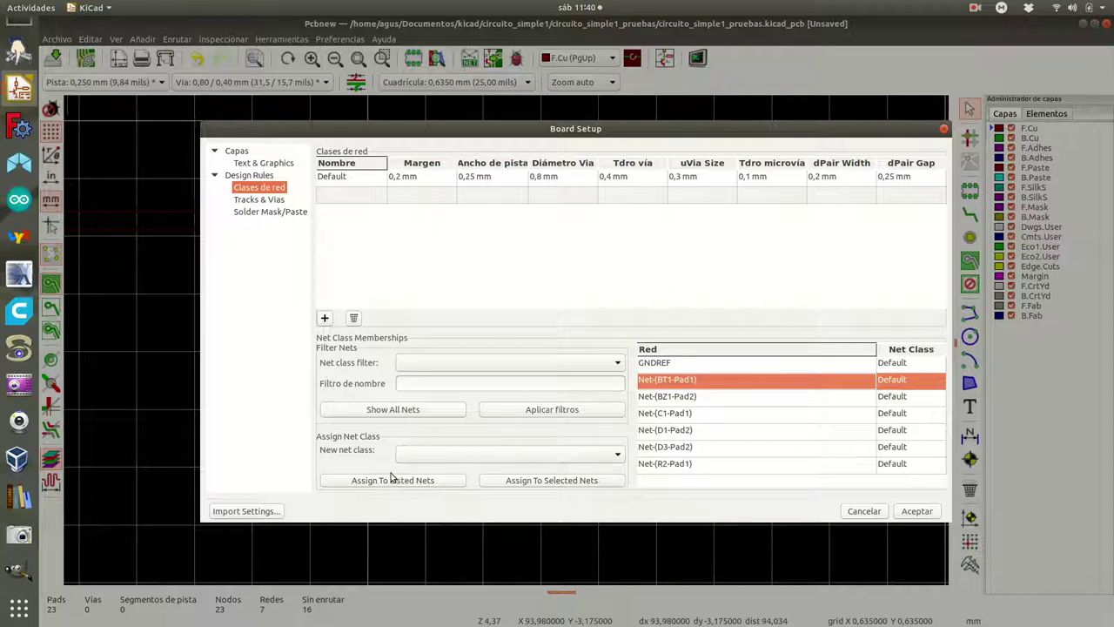
pyautogui.click(600, 456)
pyautogui.click(446, 465)
pyautogui.keyDown('ctrl'); pyautogui.click(673, 399); pyautogui.keyUp('ctrl')
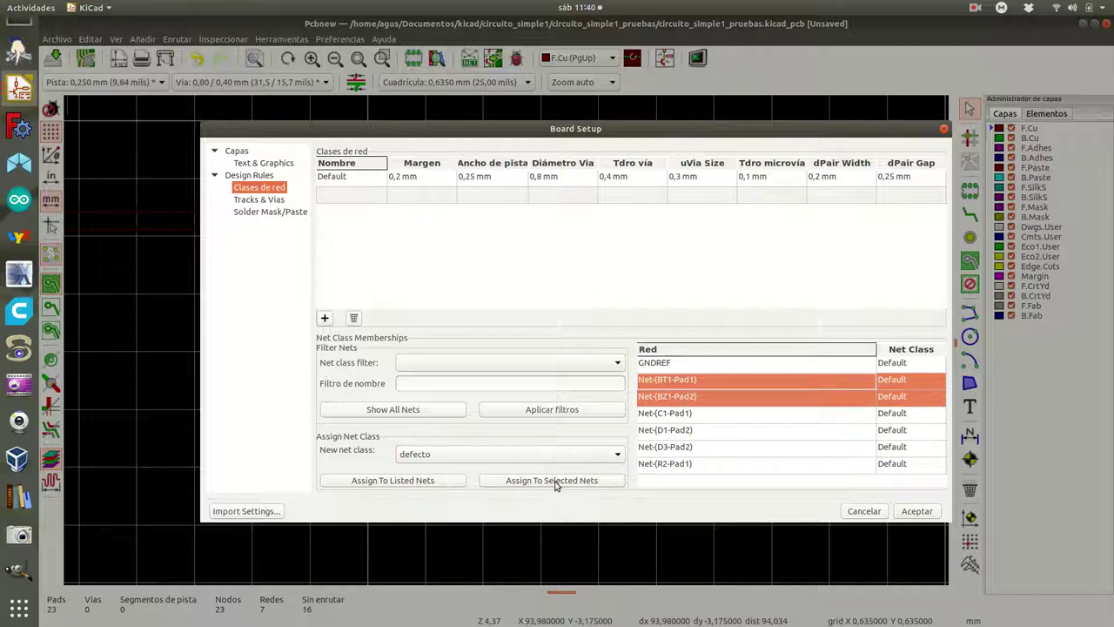